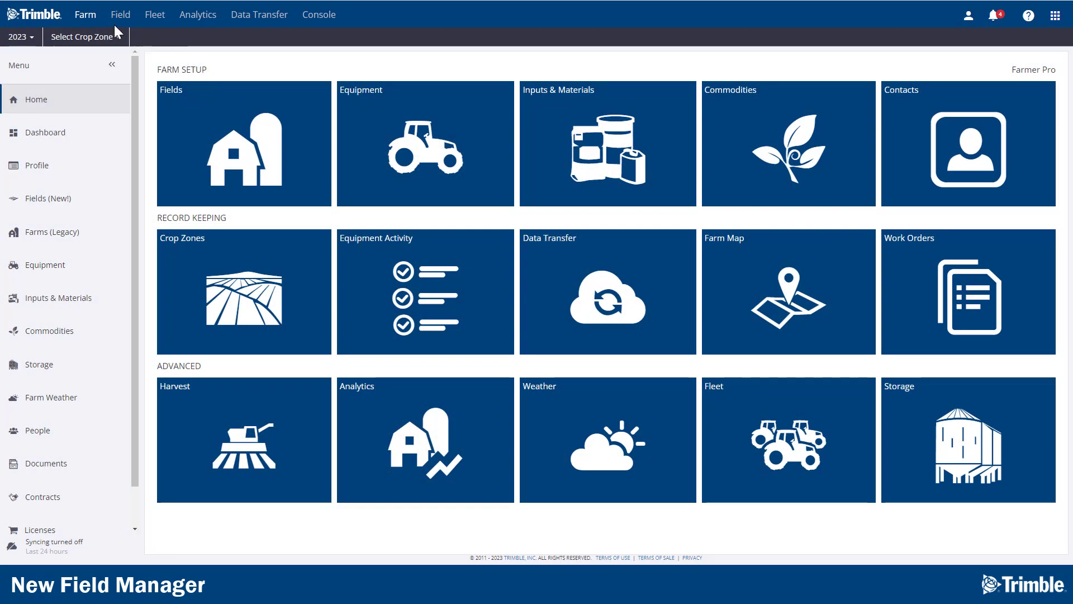
Step: Open the new Fields manager from the Farm menu
left_click(92, 19)
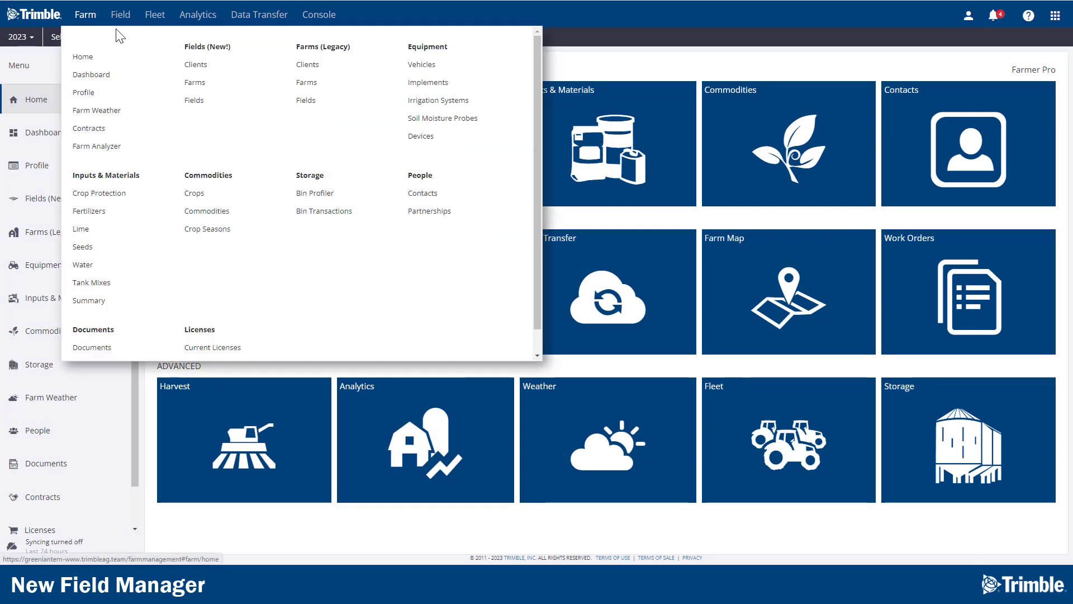
left_click(192, 49)
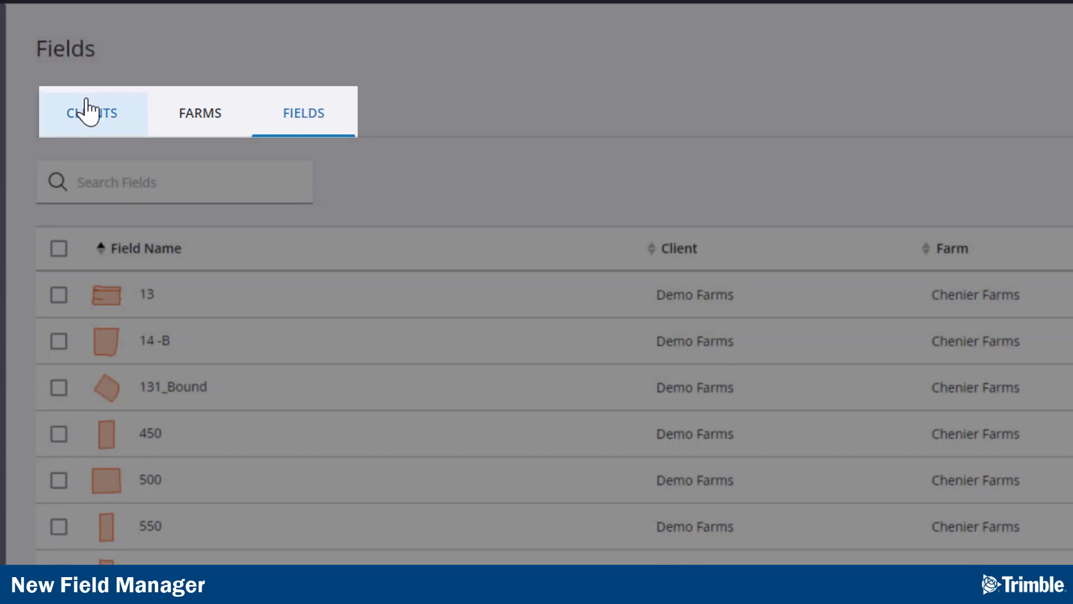
Step: Browse the Clients, Farms and Fields tabs and the farm search box
left_click(85, 109)
left_click(193, 117)
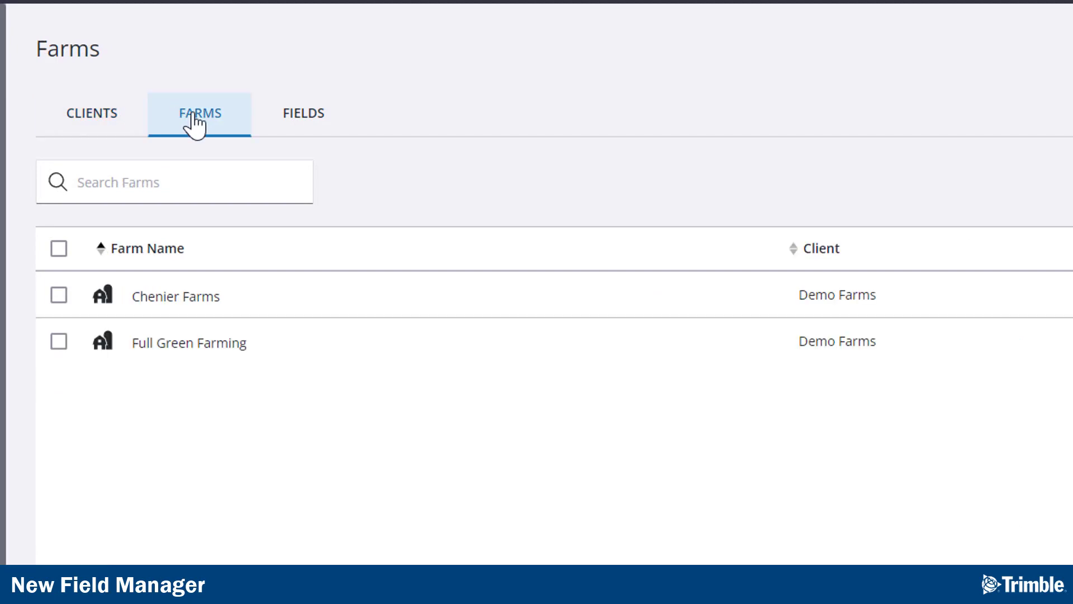
left_click(292, 116)
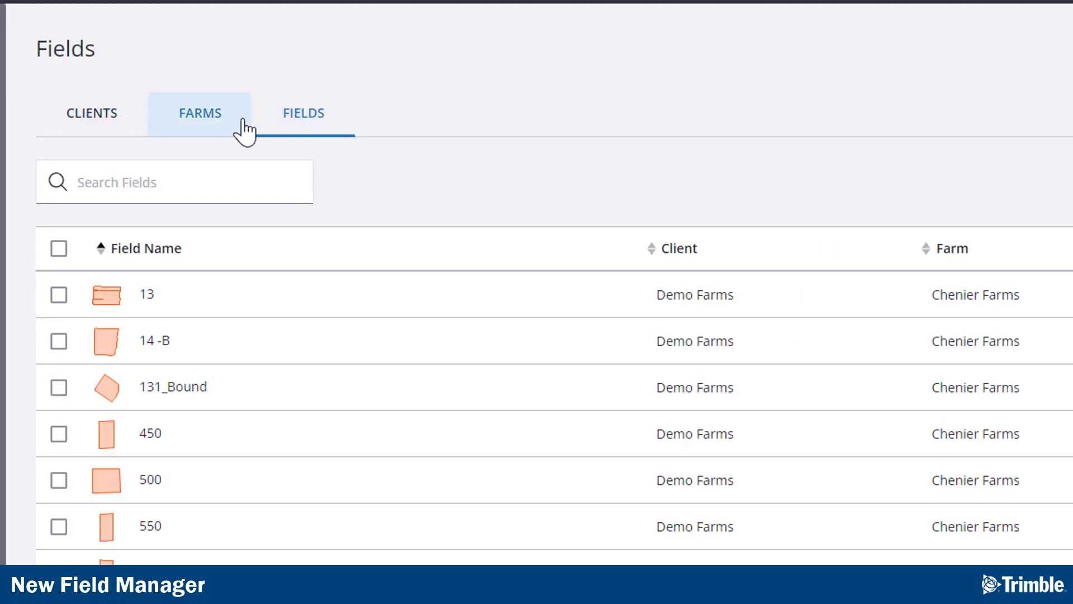
left_click(202, 120)
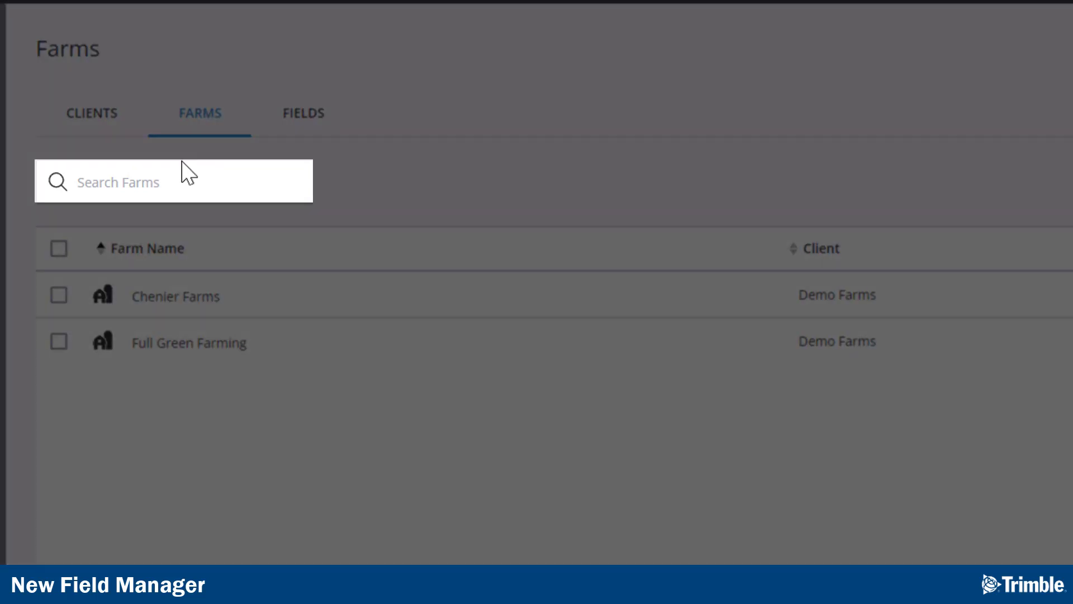
left_click(181, 183)
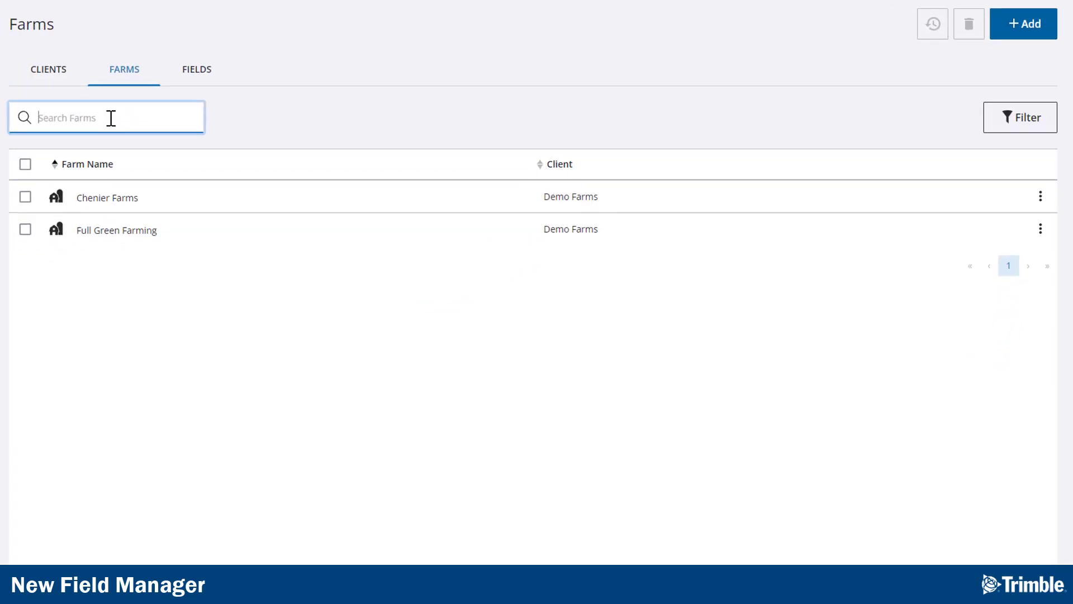
left_click(187, 81)
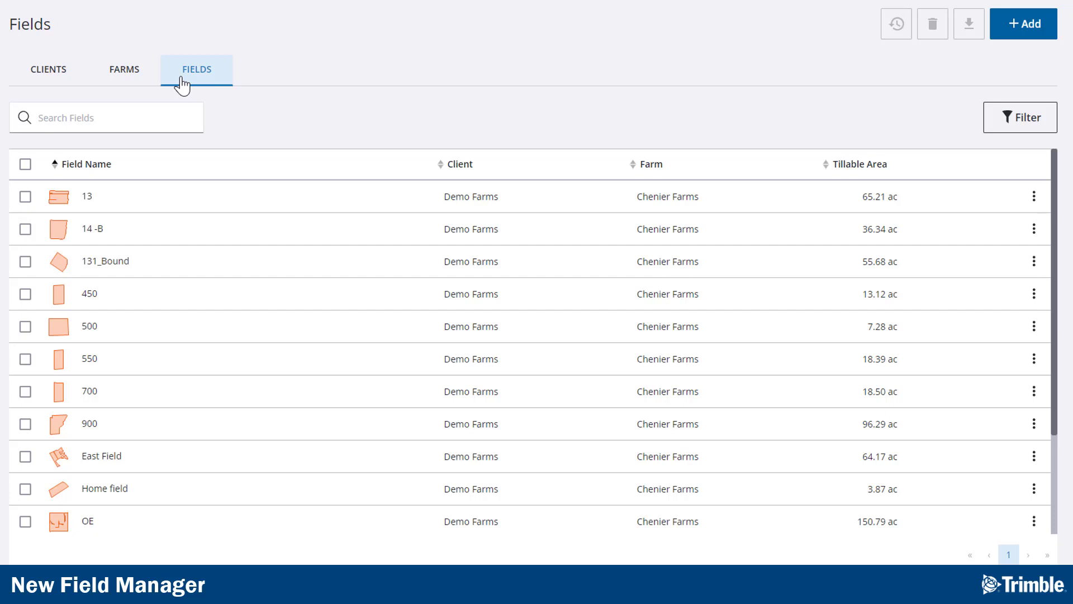
Step: Select all fields, download them as Multiple Shapefiles (.shp), and clear the selection
left_click(26, 164)
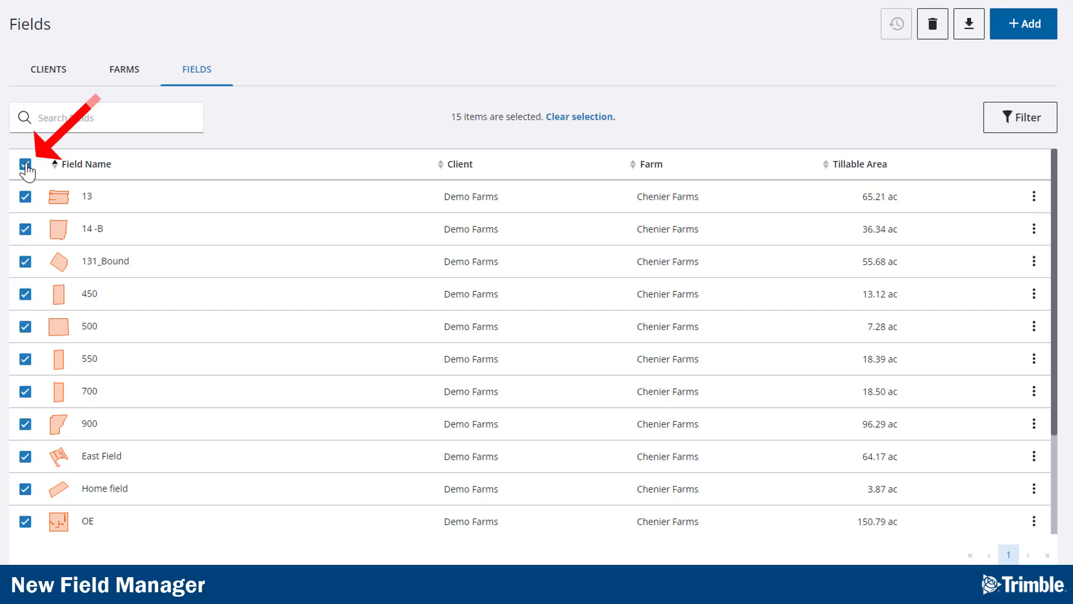
left_click(970, 43)
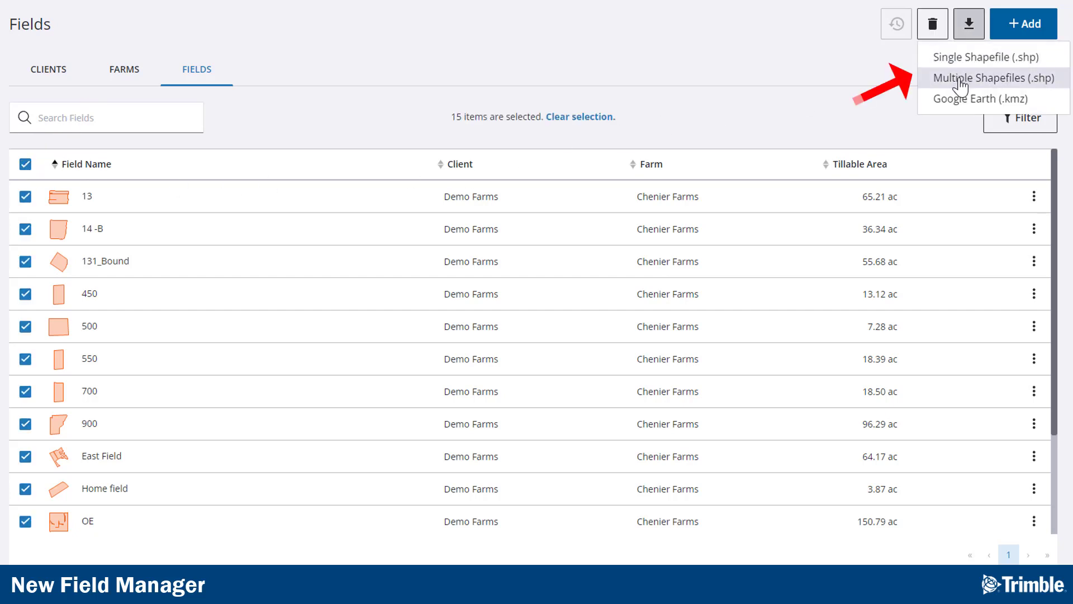
left_click(936, 126)
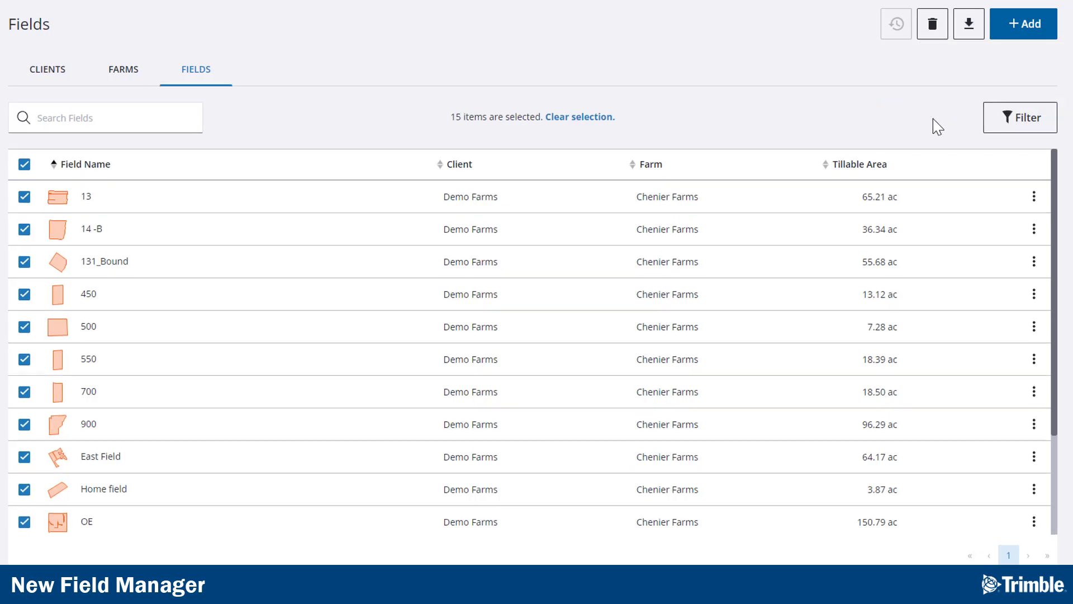
left_click(590, 117)
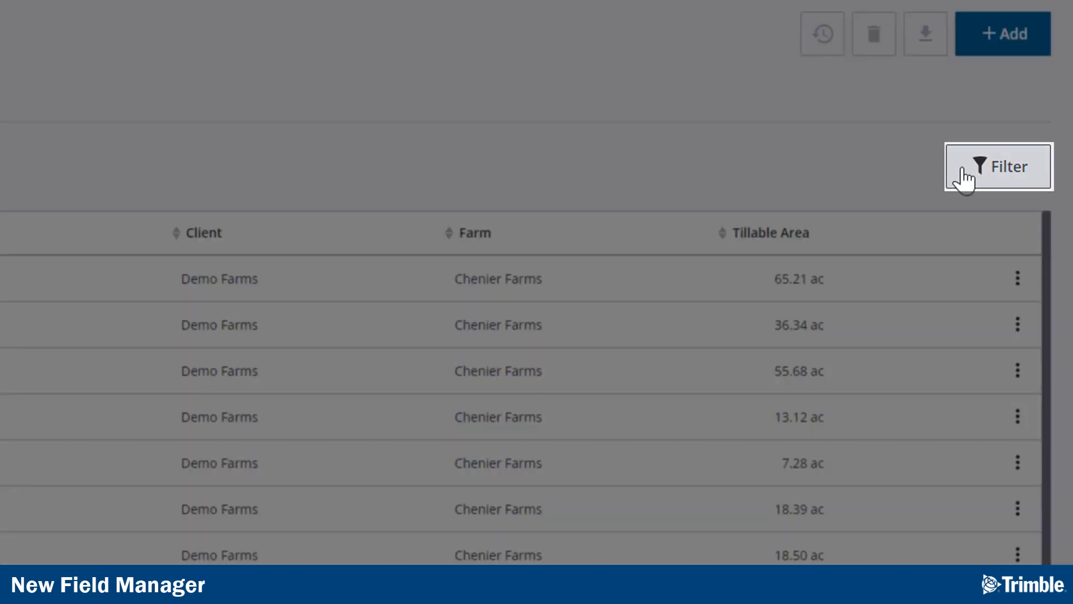
Step: Examine the filter options, plus the action menu and details panel of field 13
left_click(966, 179)
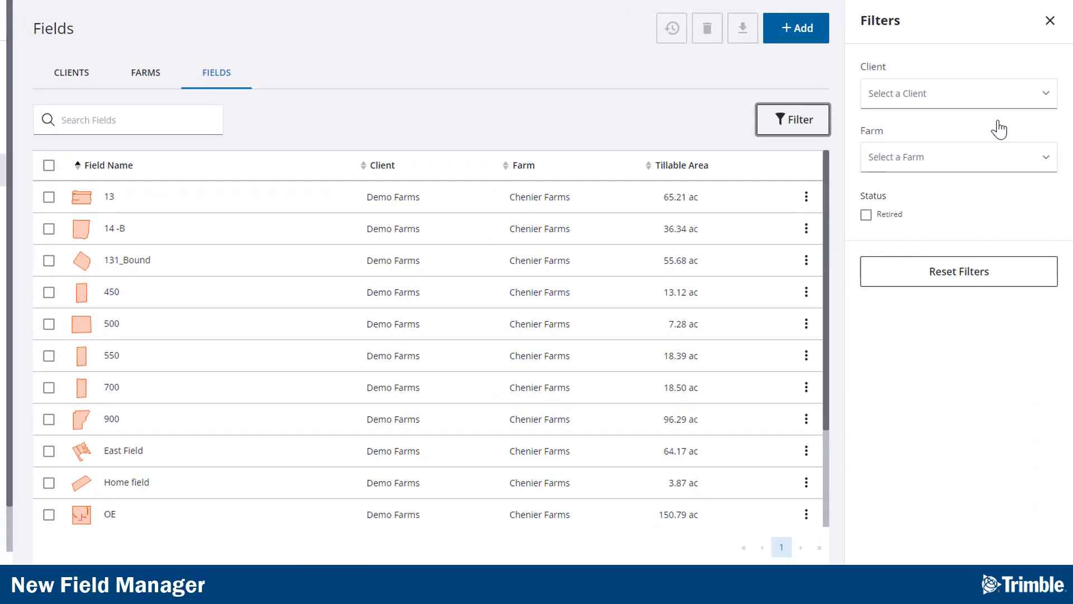
left_click(1050, 21)
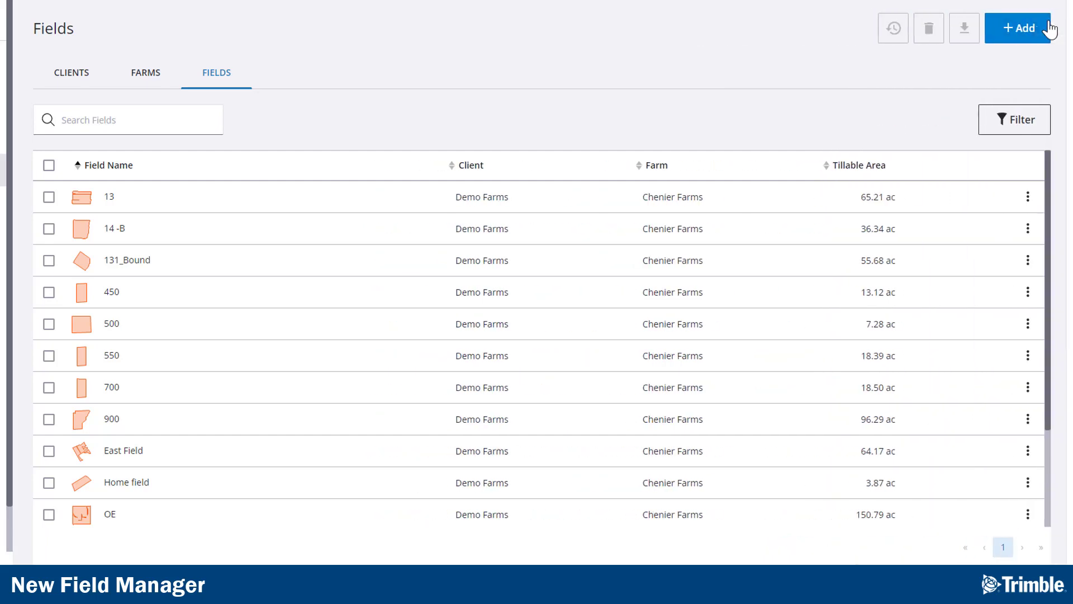
left_click(1034, 198)
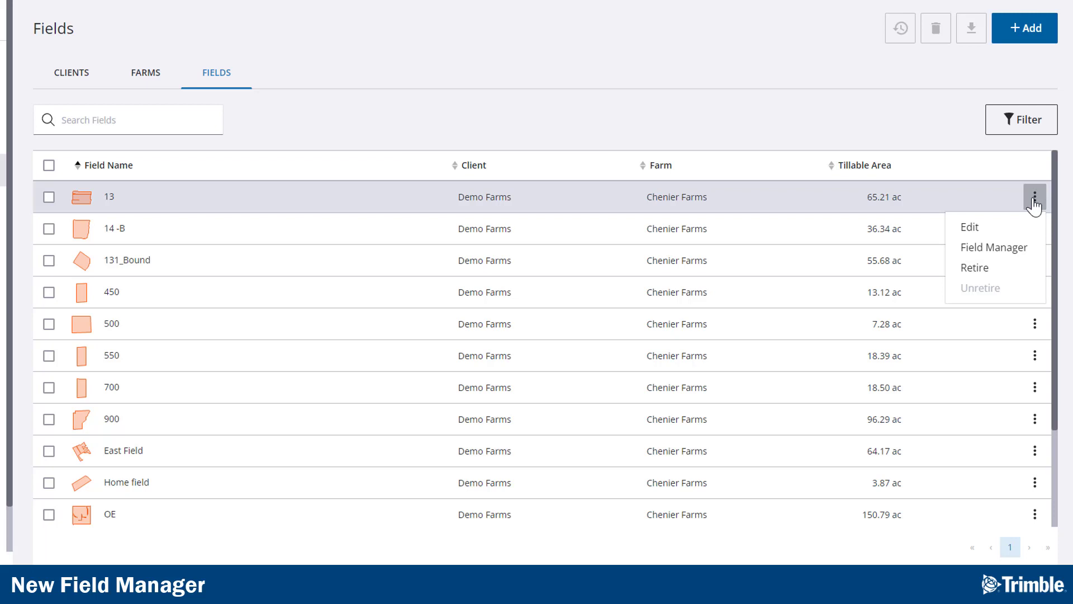
left_click(1034, 200)
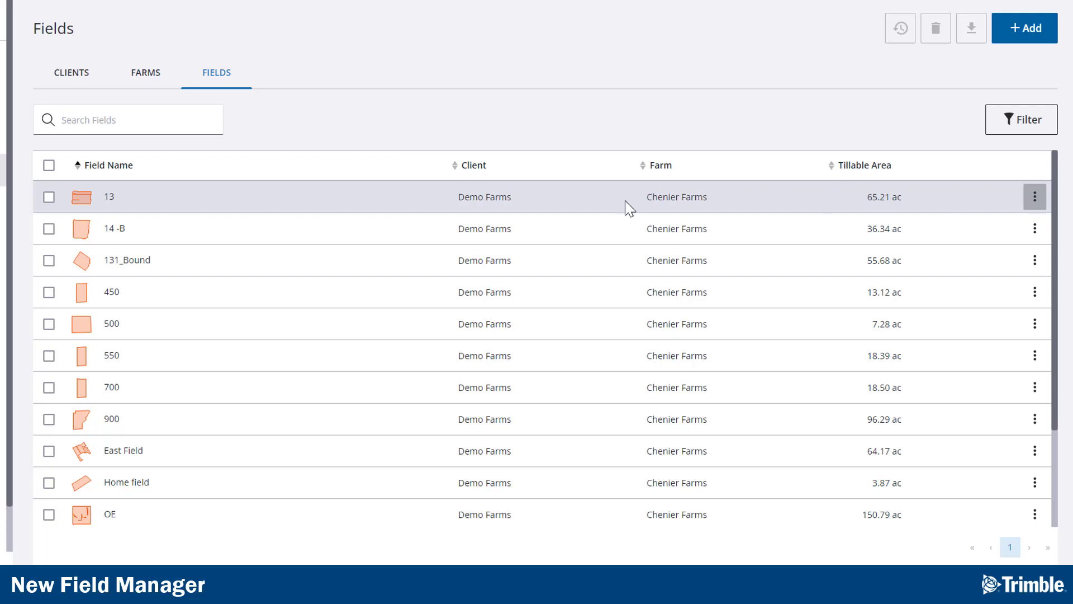
left_click(481, 196)
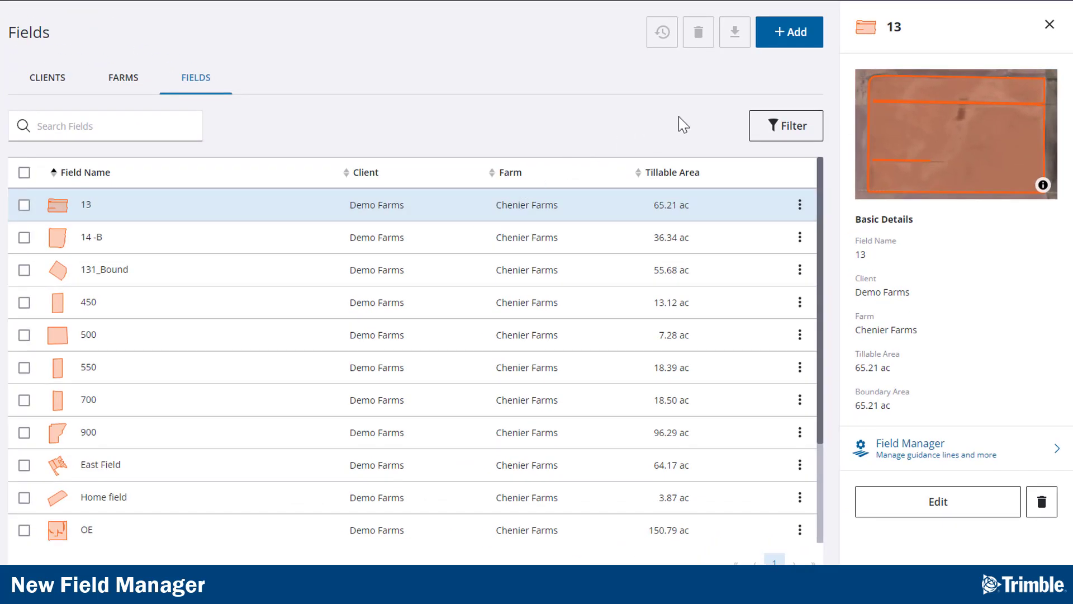
left_click(1050, 26)
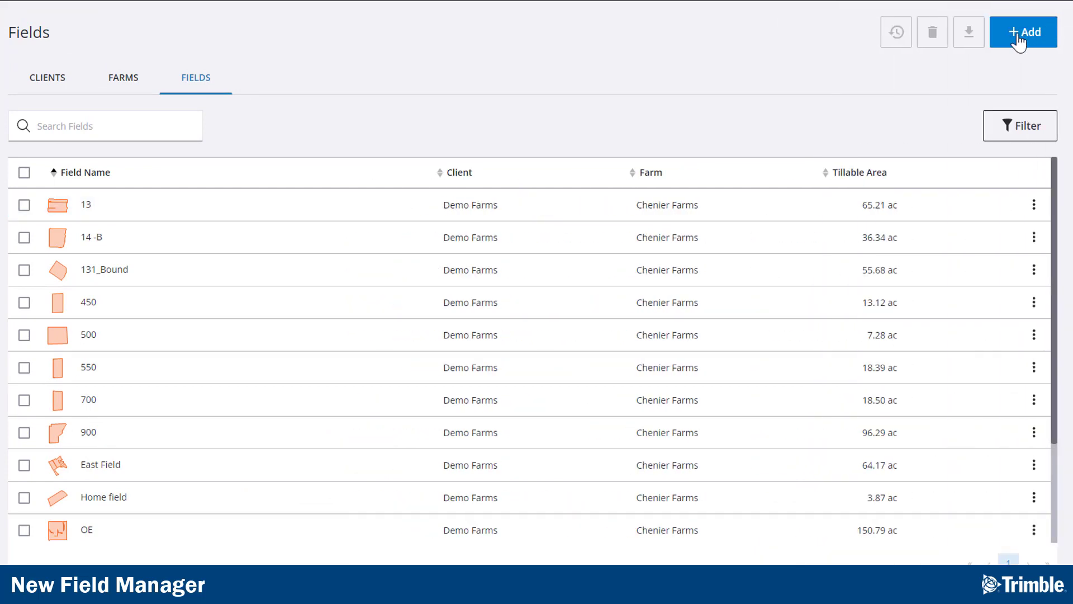
Step: Open the Import Fields dialog and close it without importing
left_click(1017, 38)
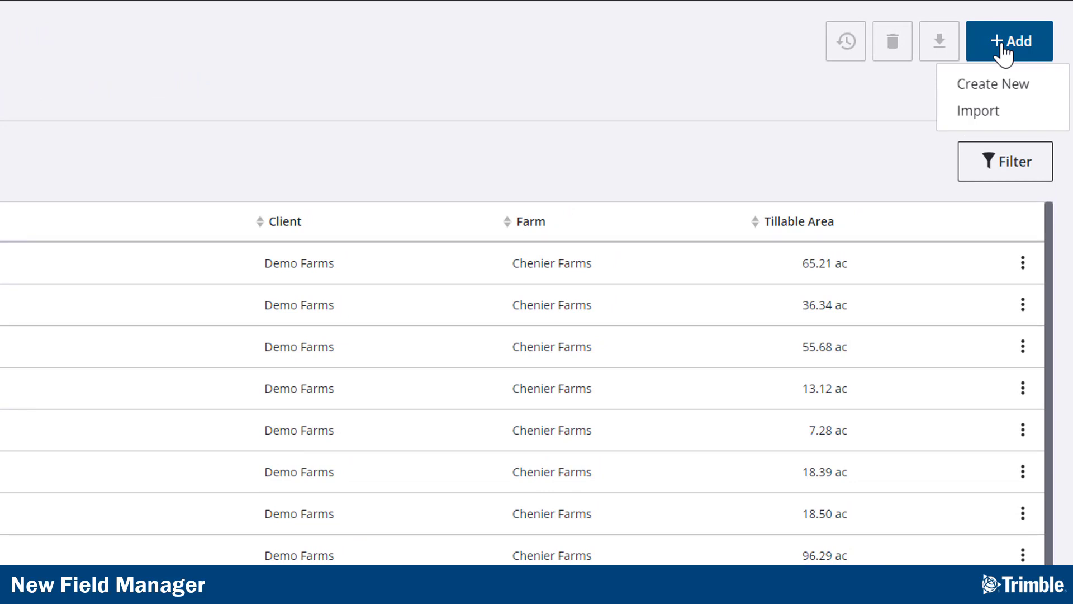
left_click(978, 111)
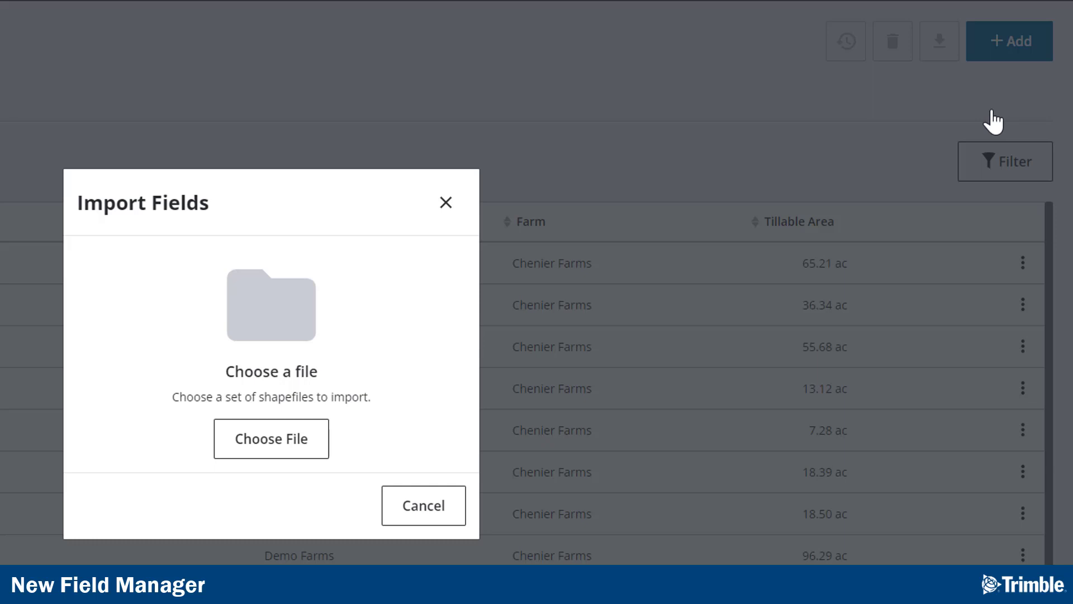
left_click(447, 204)
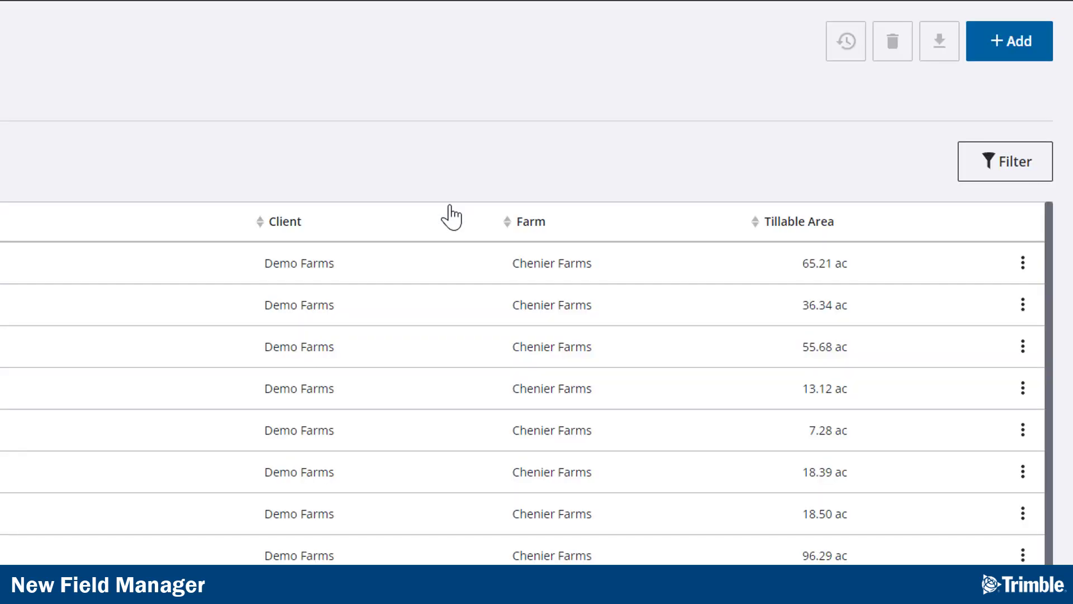
Step: Create a new field and draw a four-corner polygon boundary of about 201 ac around a square field
left_click(1006, 56)
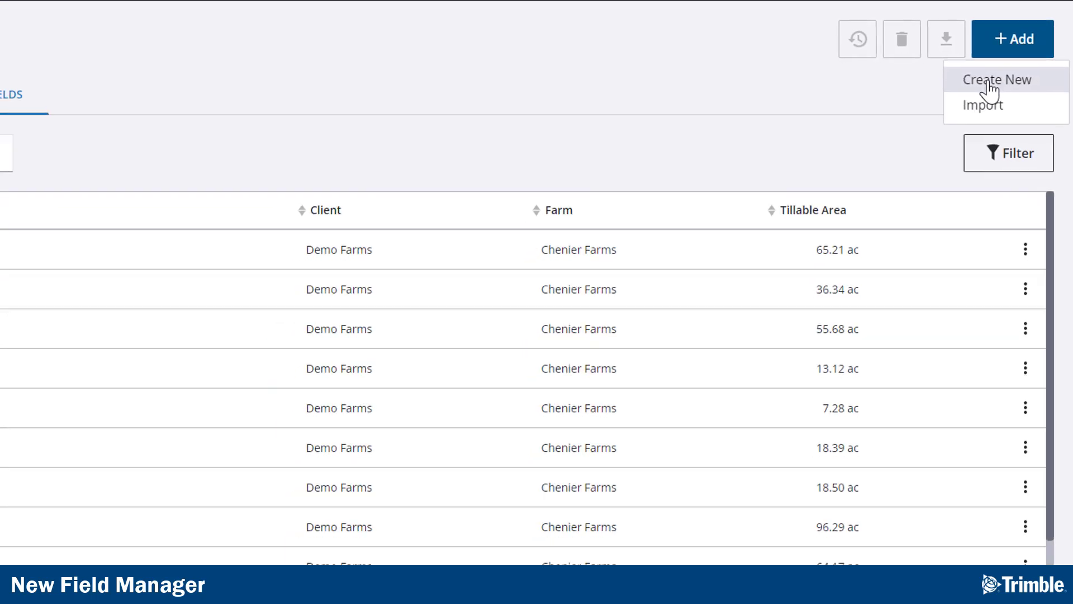
left_click(984, 85)
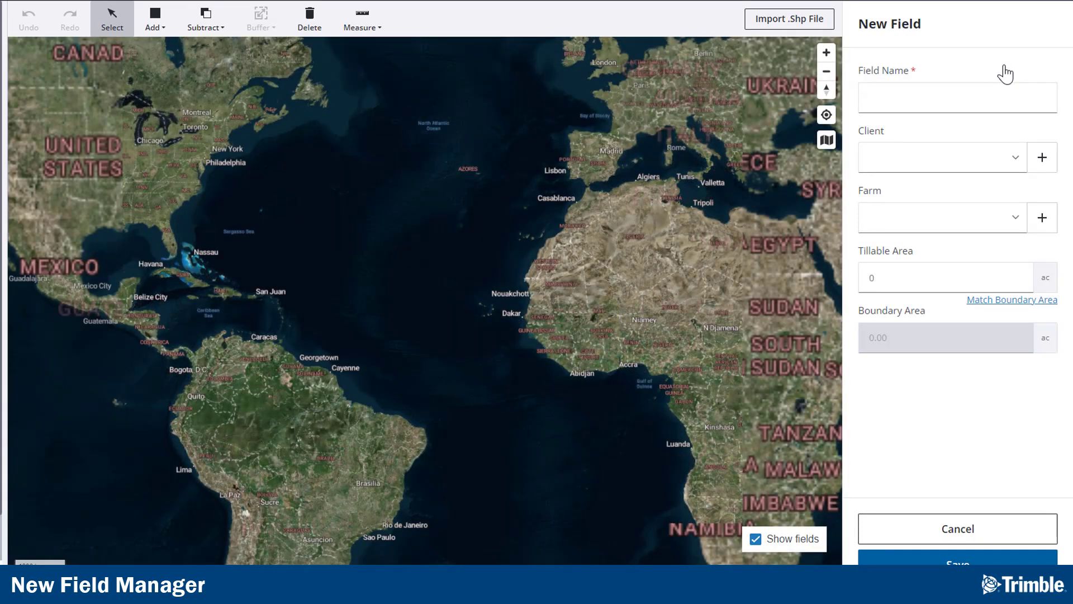
scroll(166, 139, "up", 8)
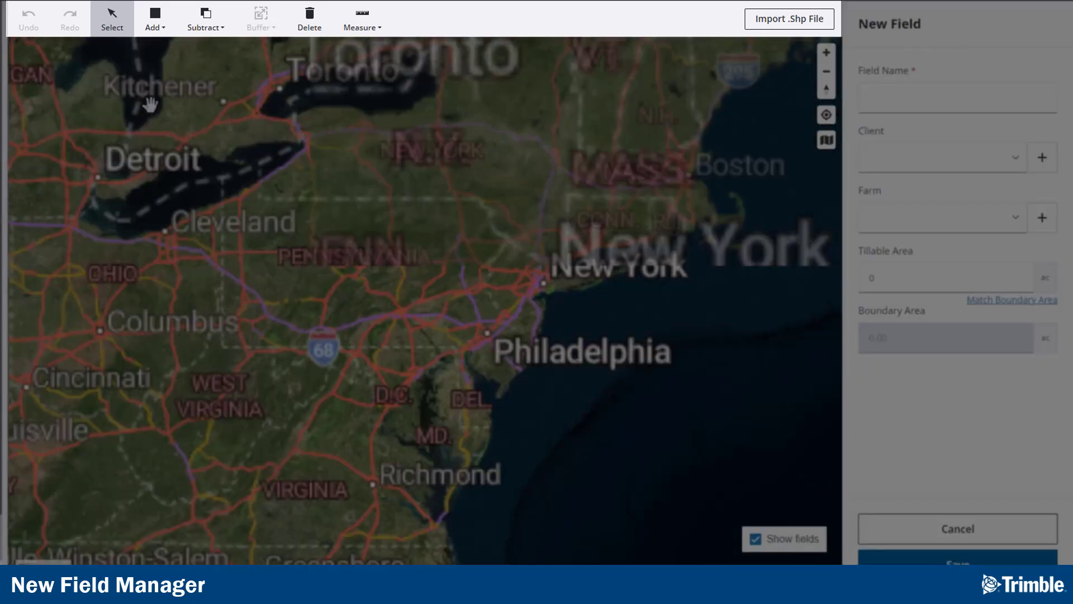
scroll(234, 194, "up", 5)
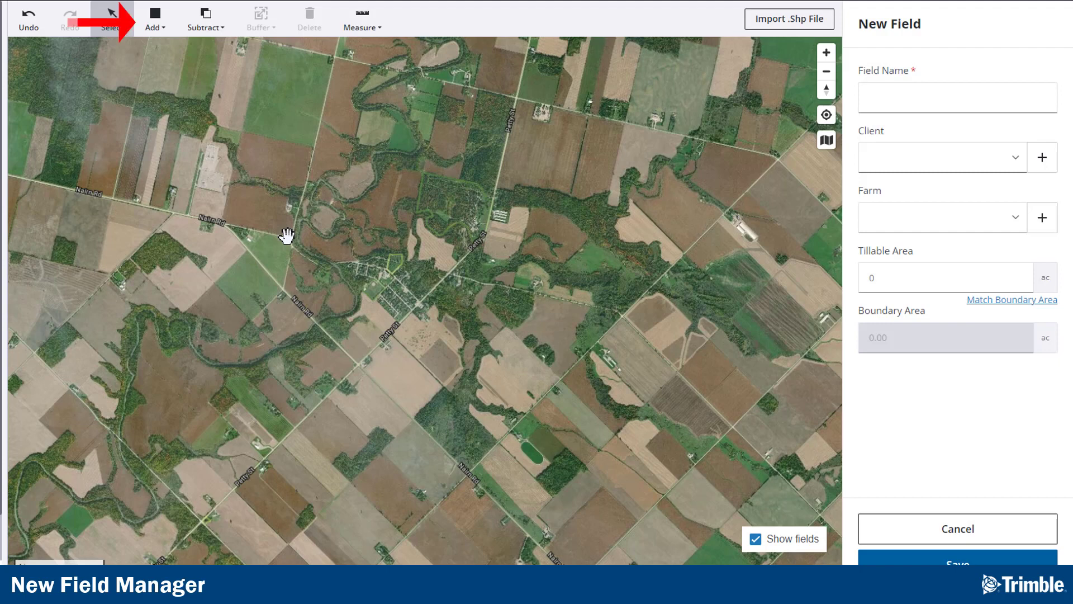
left_click(163, 38)
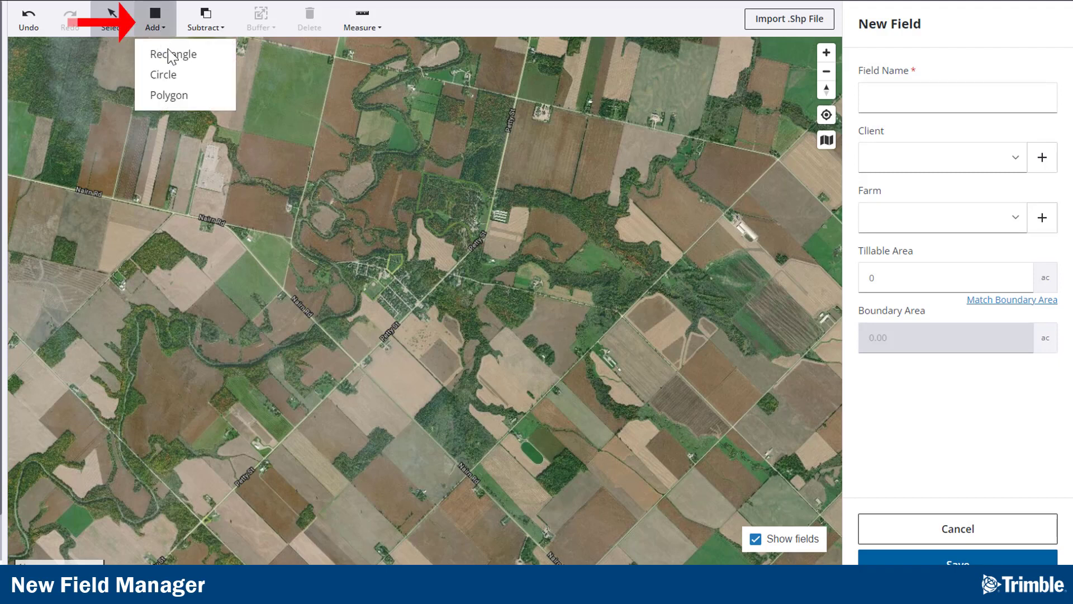
left_click(168, 100)
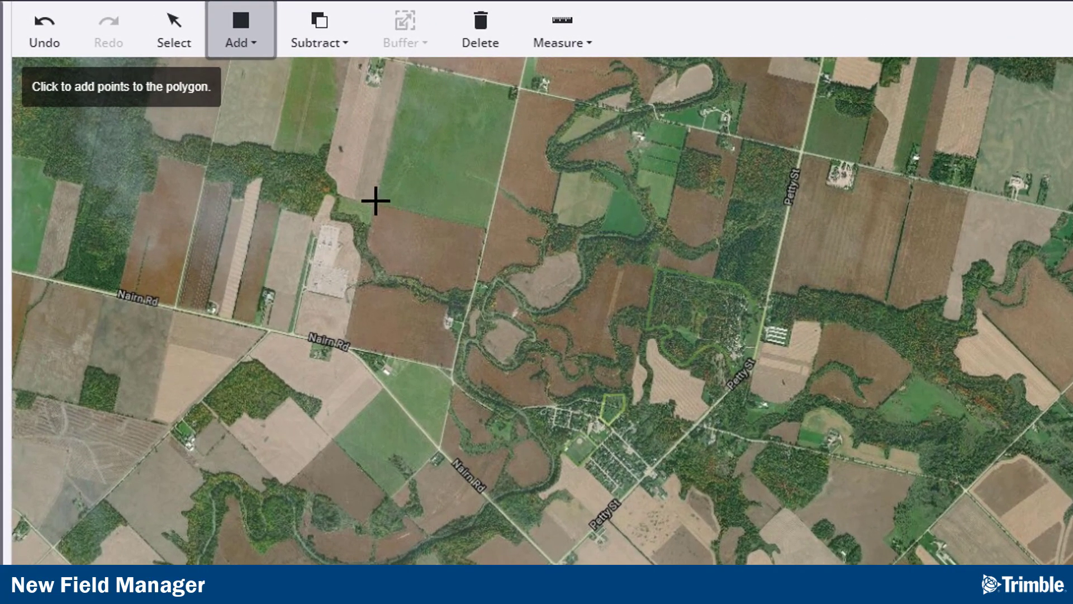
left_click(375, 199)
left_click(409, 65)
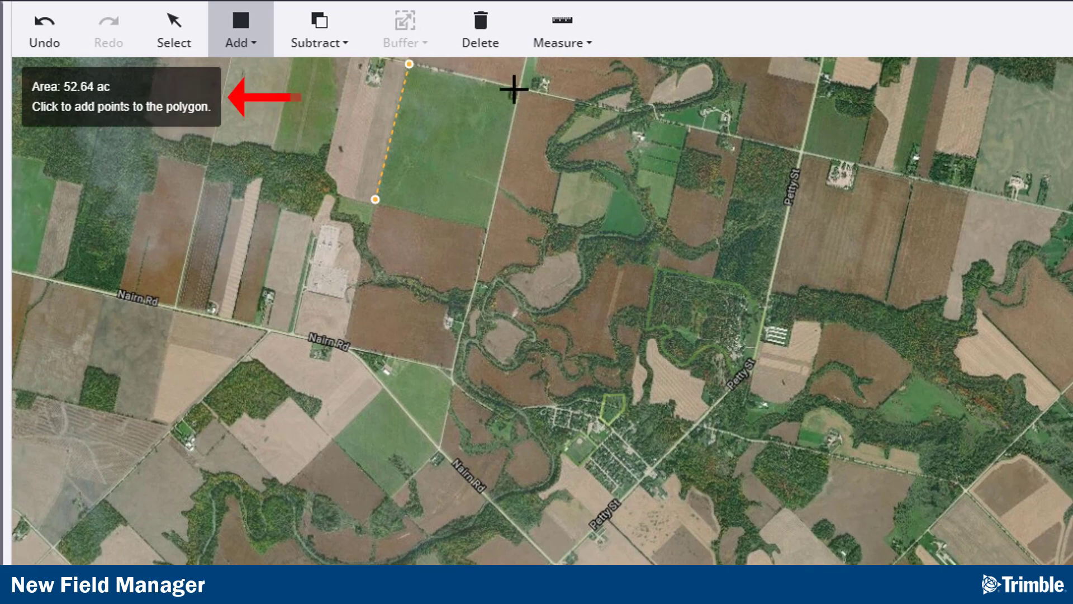
left_click(519, 89)
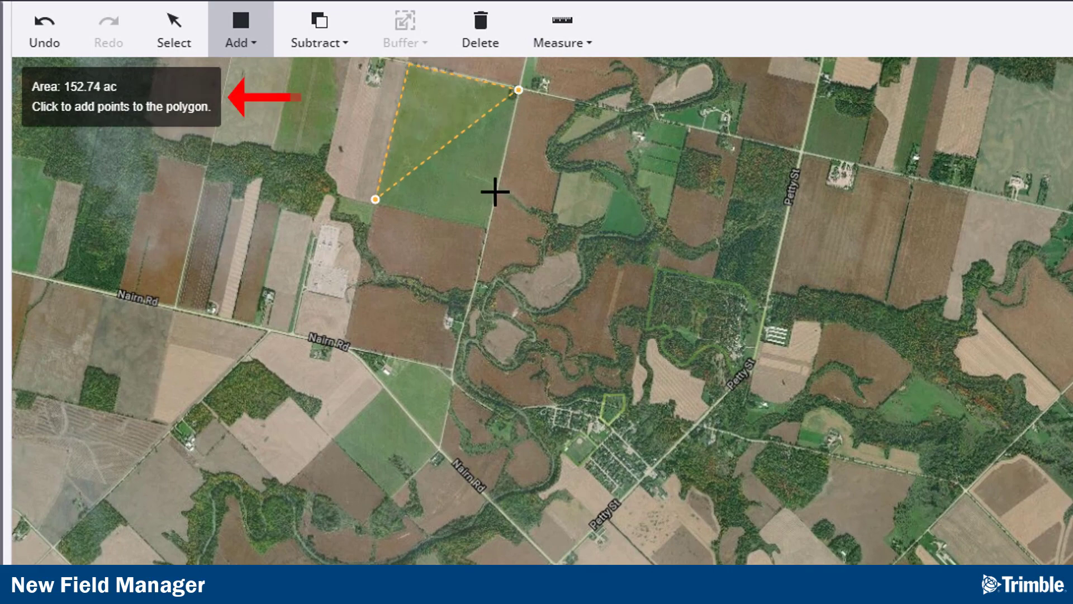
double_click(488, 229)
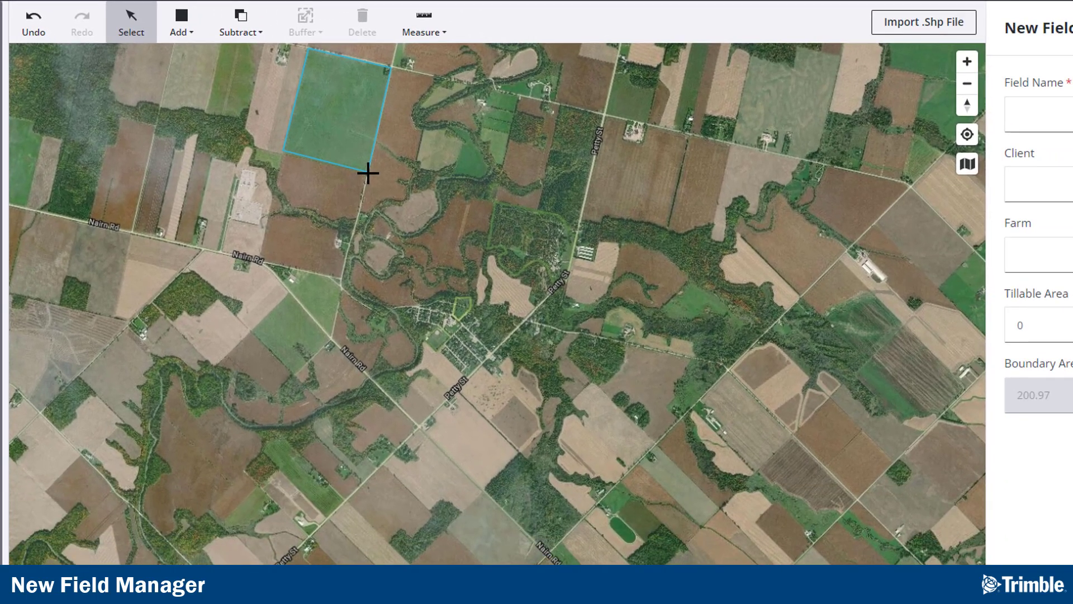
Step: Add a circle of about 68 ac to the boundary near Petty St
left_click(185, 36)
left_click(192, 89)
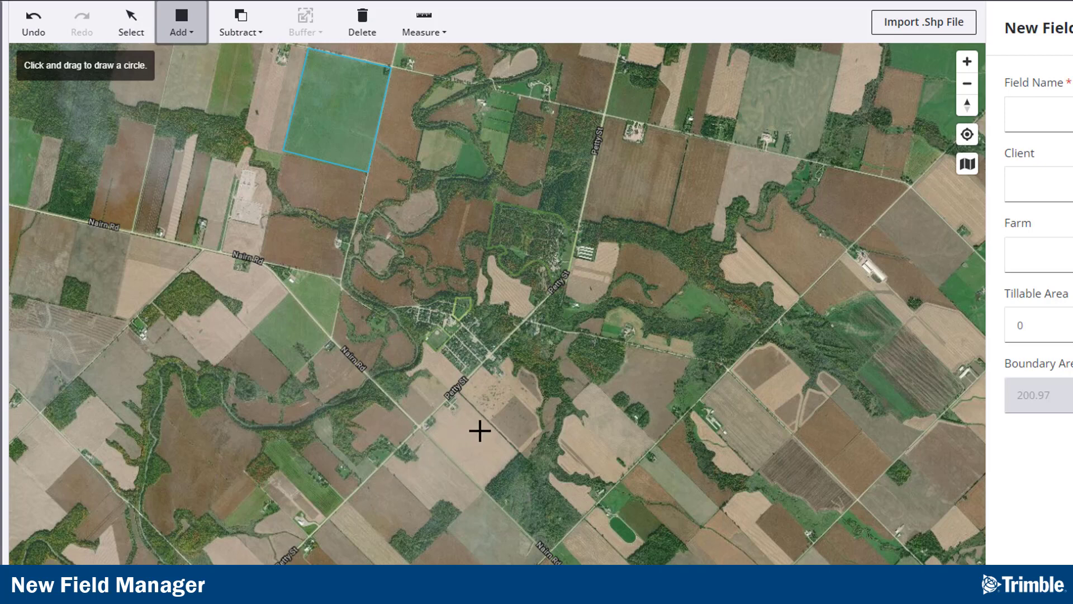
left_click_drag(479, 430, 453, 445)
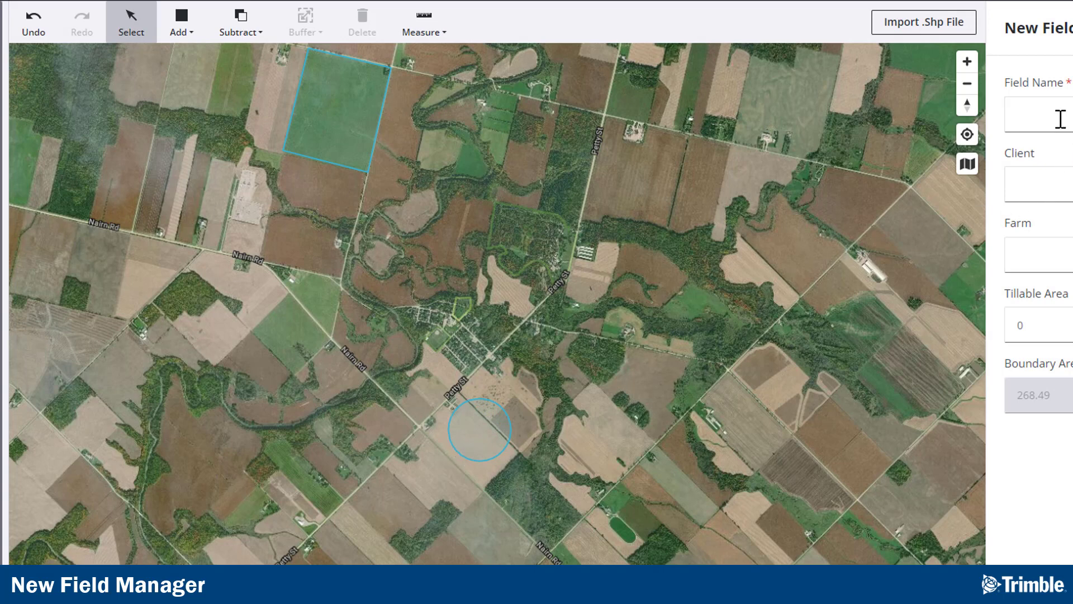
Step: Move the polygon boundary onto the field at Nairn Rd and Cassidy Rd and adjust its corner and edge vertices to the field edges
left_click(356, 133)
left_click_drag(354, 123, 331, 230)
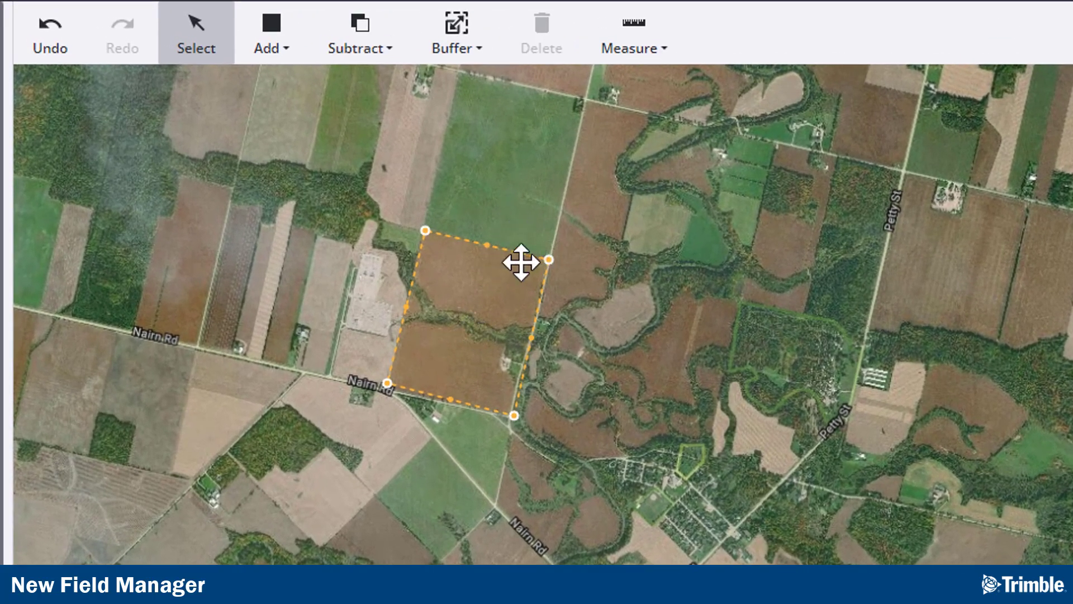
scroll(469, 329, "up", 1)
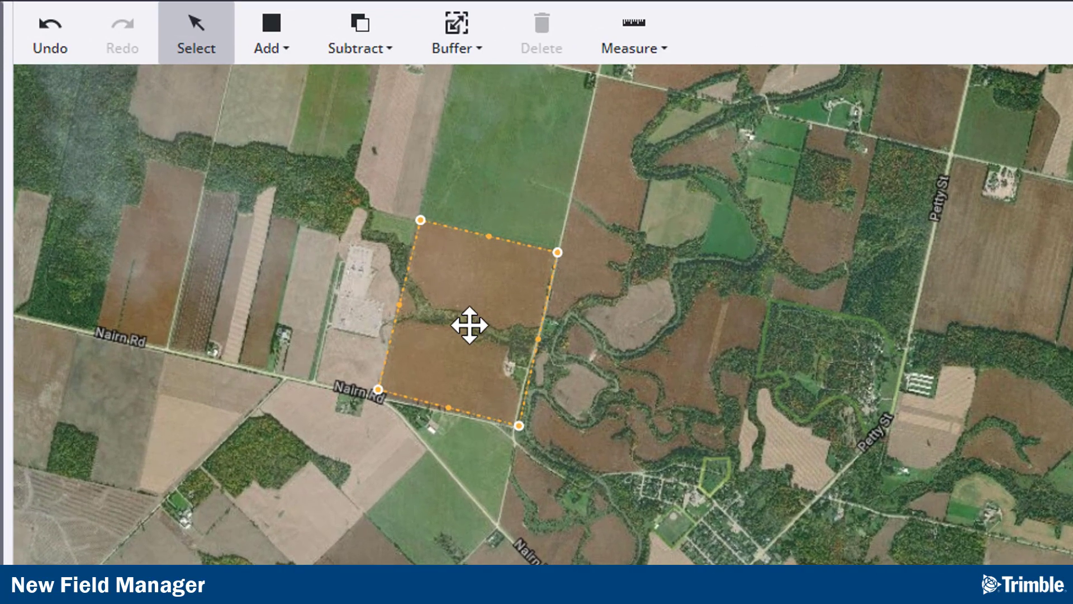
scroll(460, 312, "up", 5)
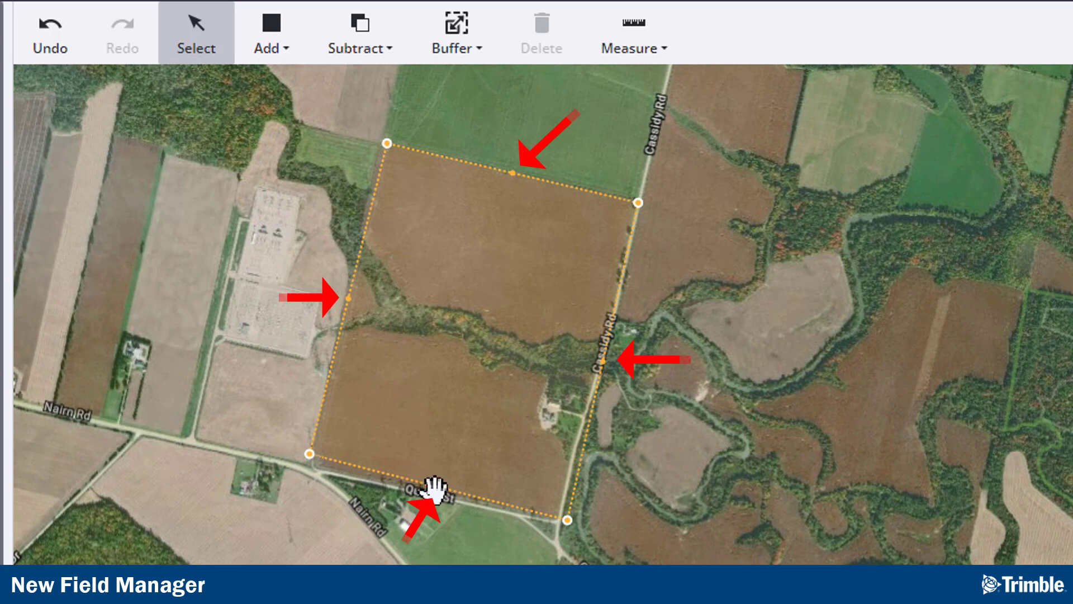
left_click(435, 485)
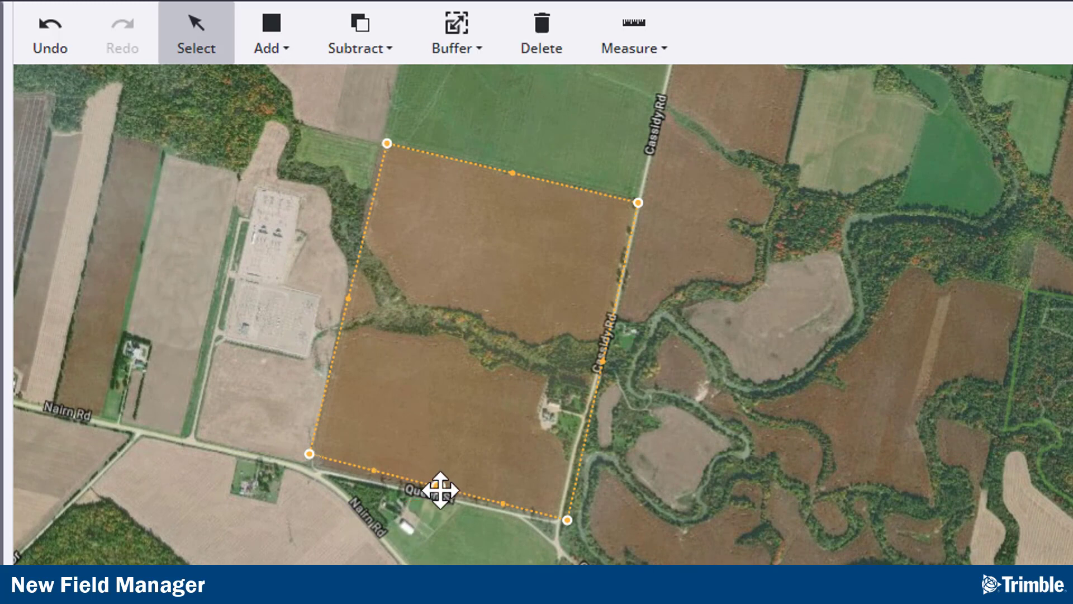
mouse_move(438, 488)
left_mouse_down()
mouse_move(422, 521)
mouse_move(433, 491)
left_mouse_up()
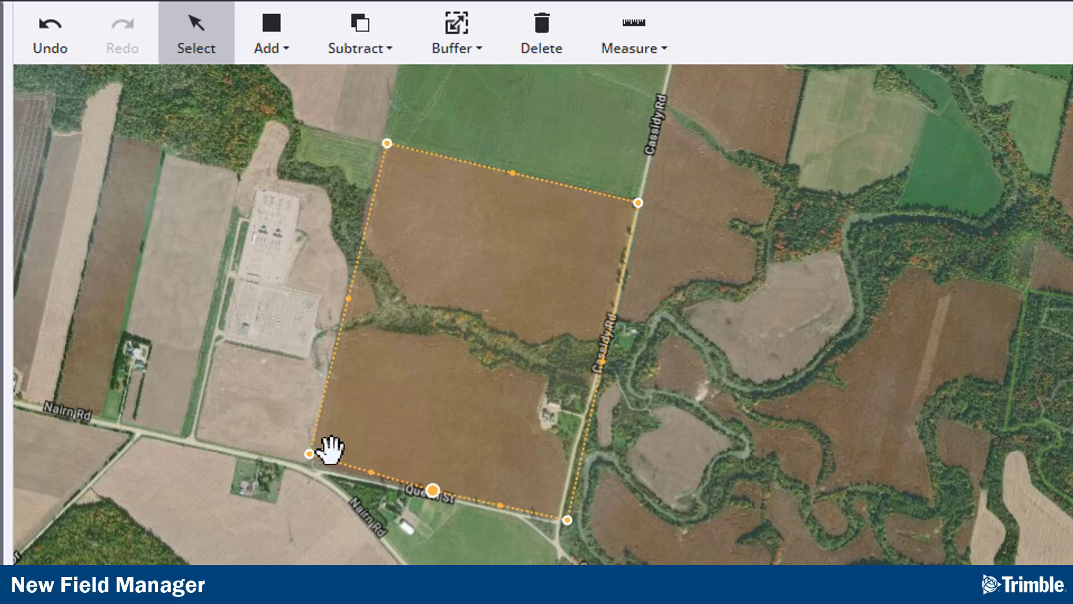
left_click_drag(311, 465, 306, 469)
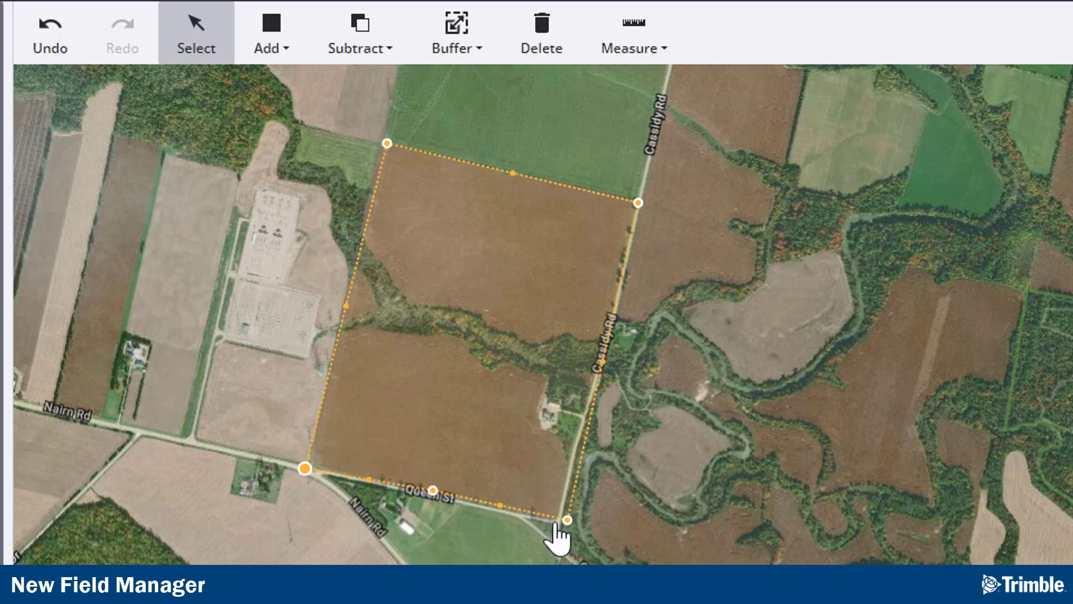
left_click_drag(567, 520, 546, 524)
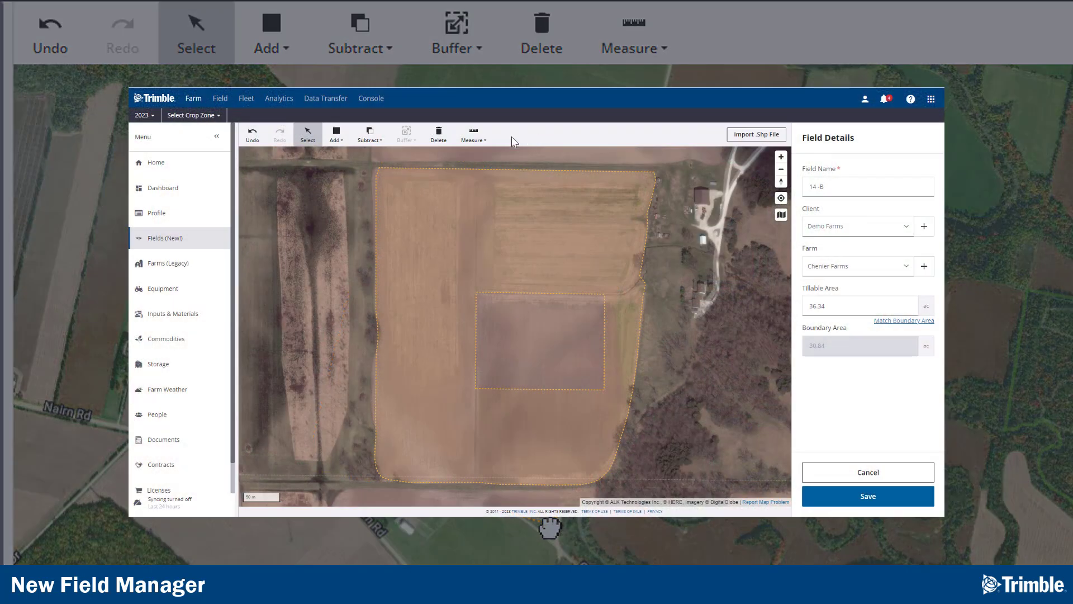
Step: Add a four-point polygon around the inner rectangle of field 14 -B's boundary
left_click(336, 137)
left_click(343, 174)
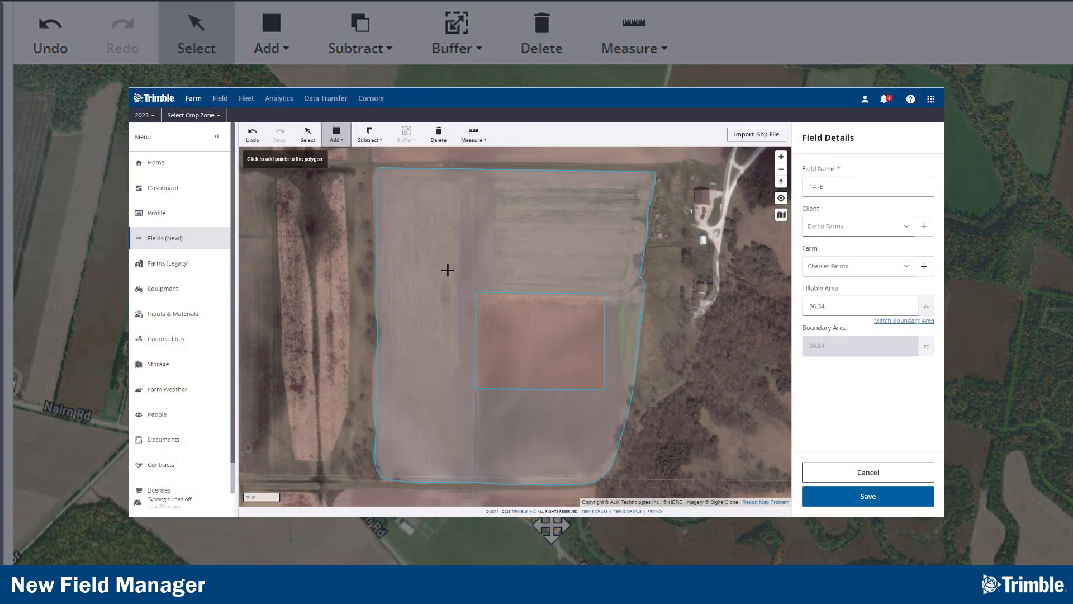
left_click(457, 273)
left_click(459, 406)
left_click(622, 405)
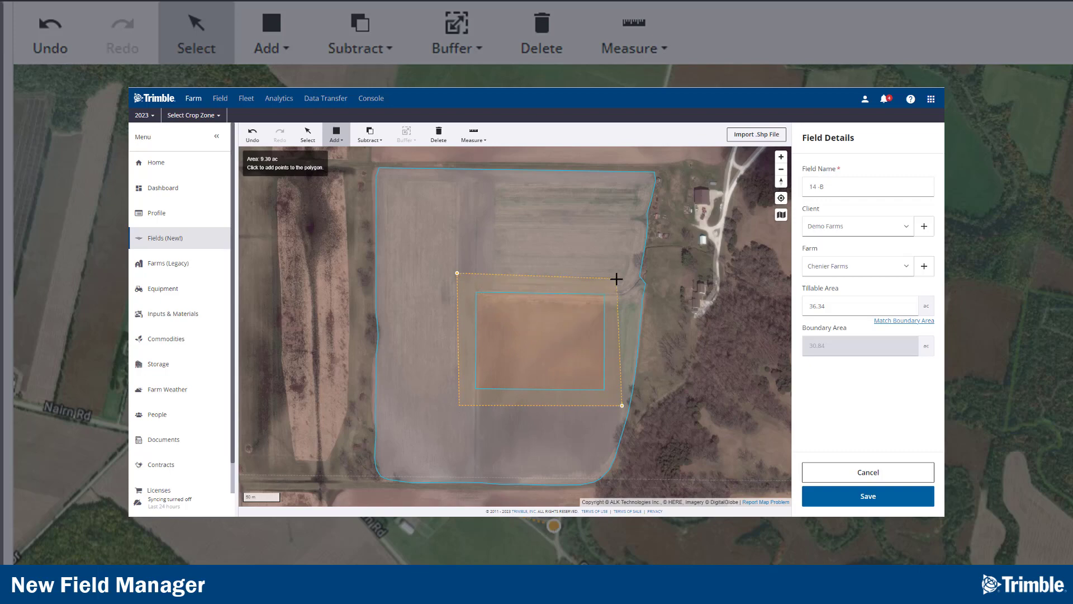
double_click(617, 279)
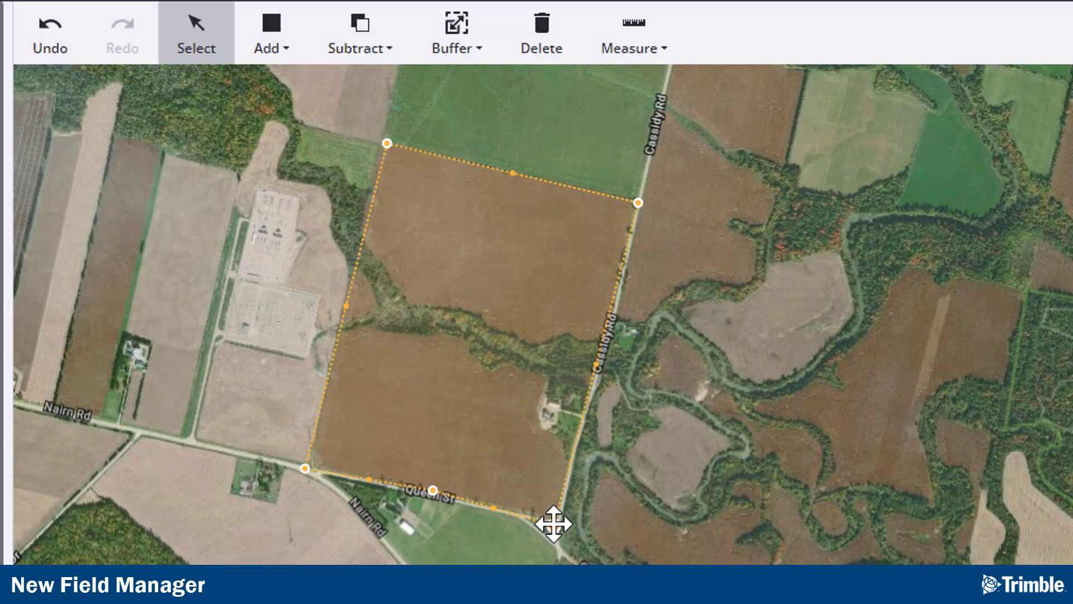
Step: Subtract a polygon covering the wooded creek strip in the middle of the field
left_click(392, 66)
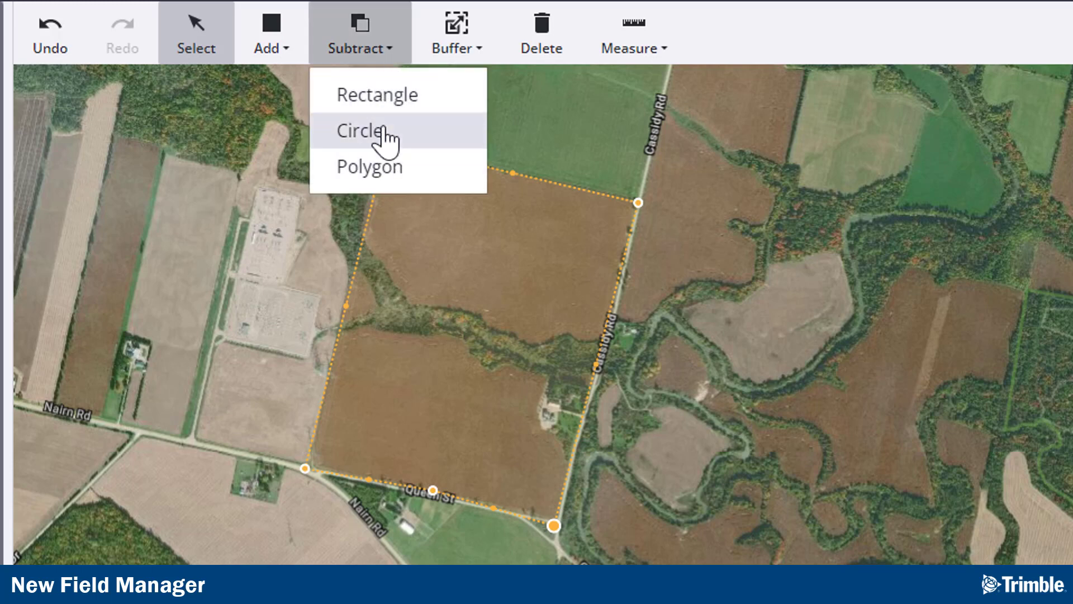
left_click(384, 173)
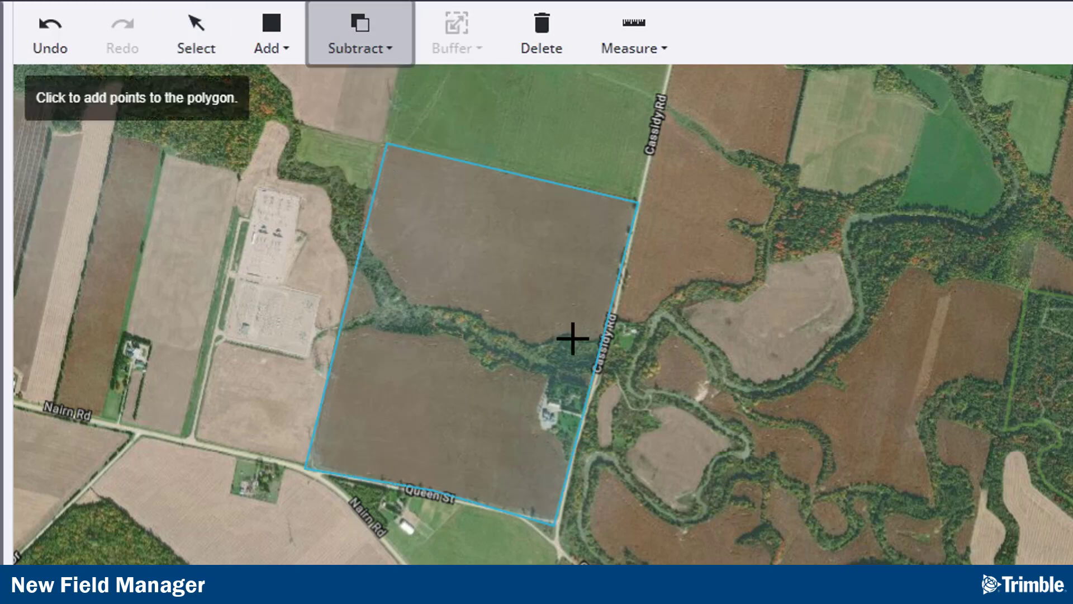
left_click(564, 326)
left_click(519, 334)
left_click(477, 312)
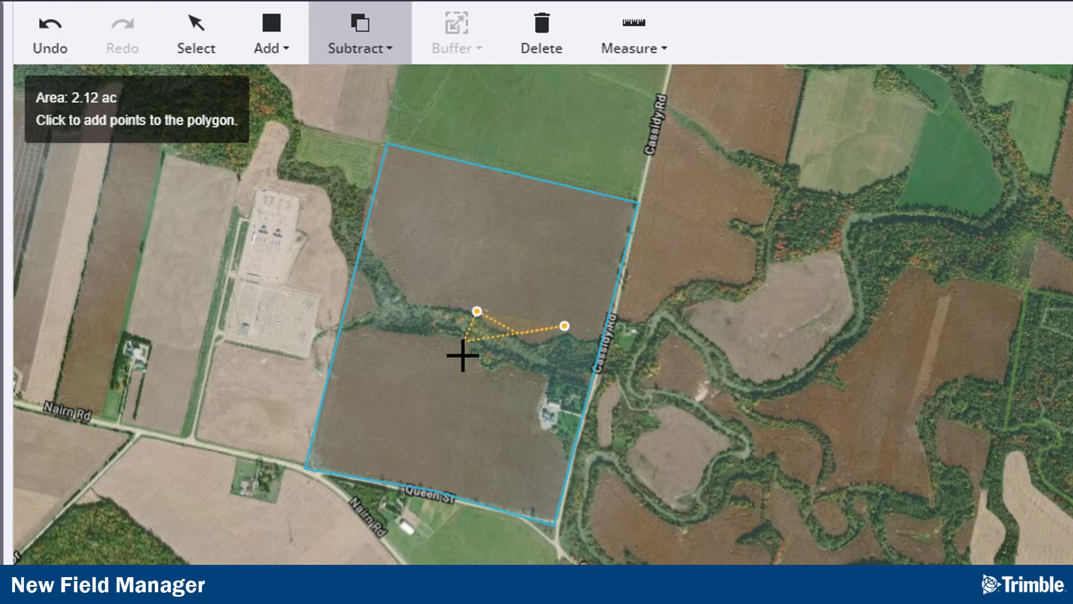
left_click(462, 359)
left_click(498, 383)
double_click(545, 392)
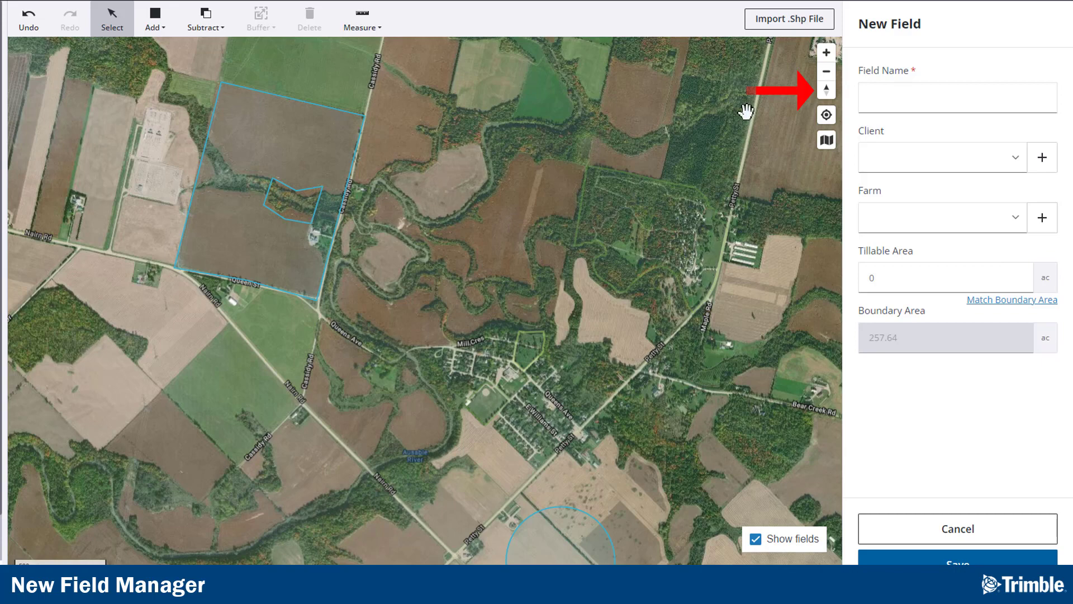
Step: Expand the circle boundary near Petty St with a 10 m distance buffer
left_click(826, 88)
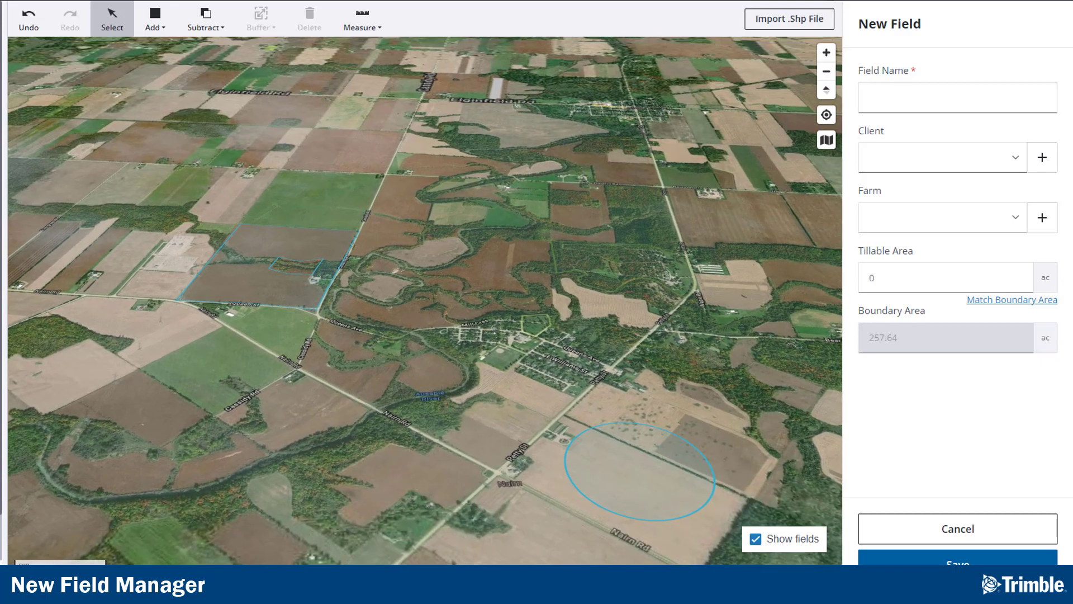
left_click(825, 93)
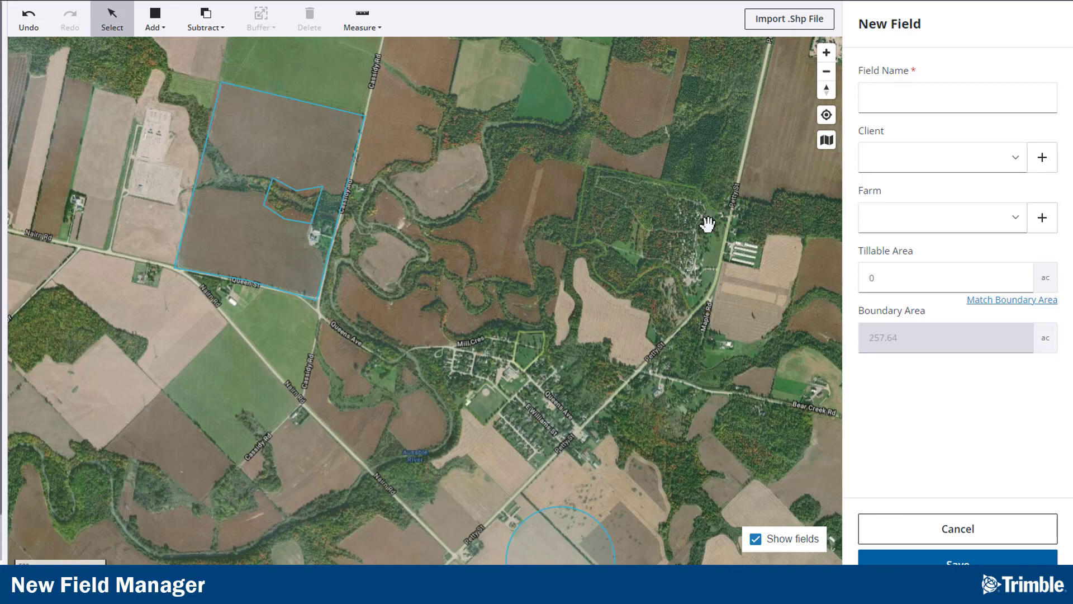
left_click_drag(651, 438, 548, 213)
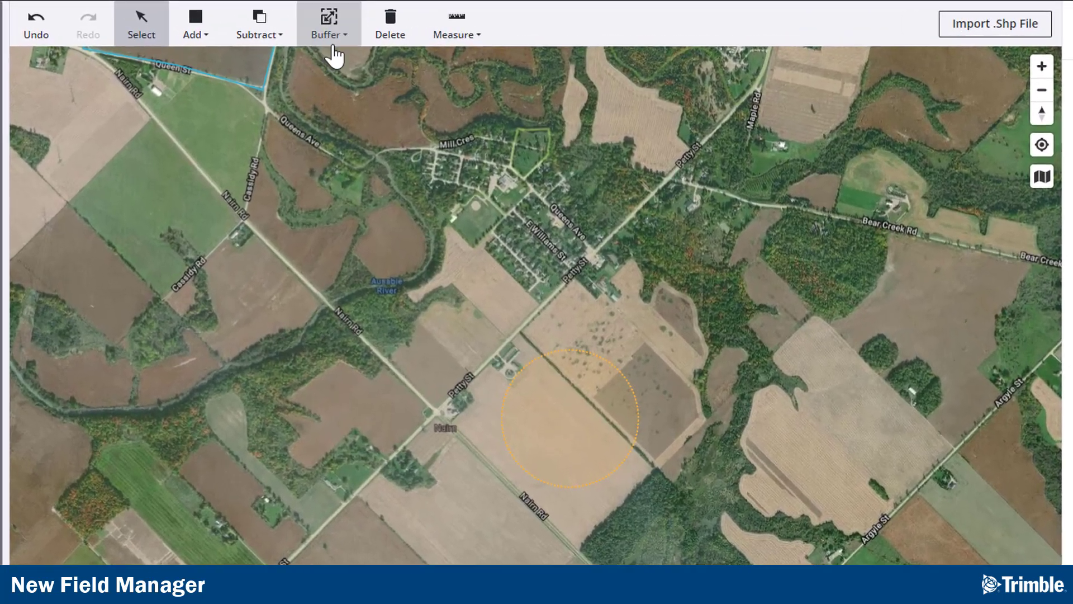
left_click(260, 18)
left_click(375, 210)
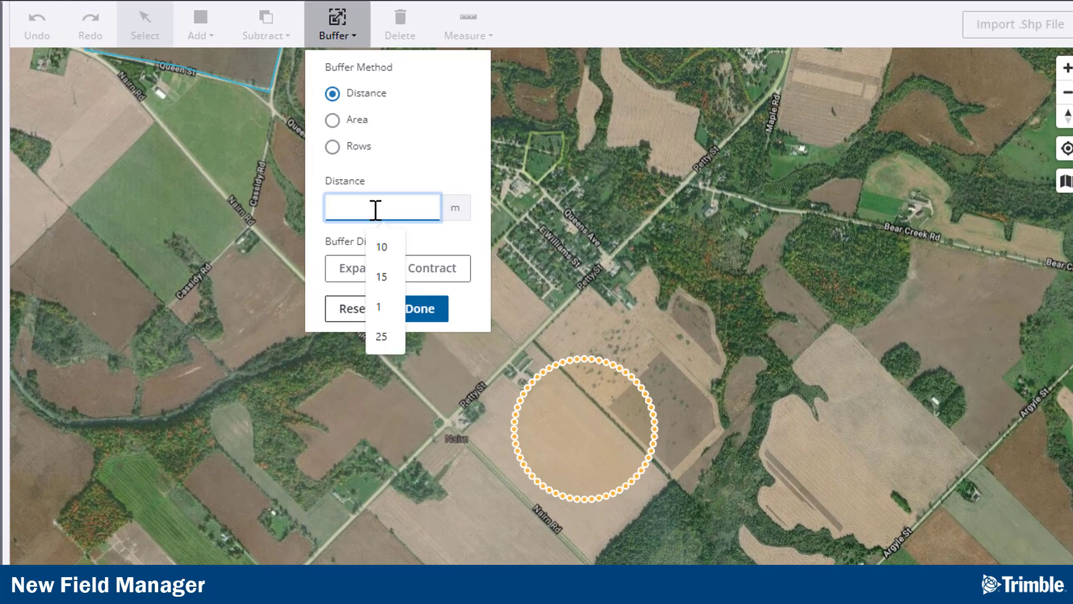
type("10")
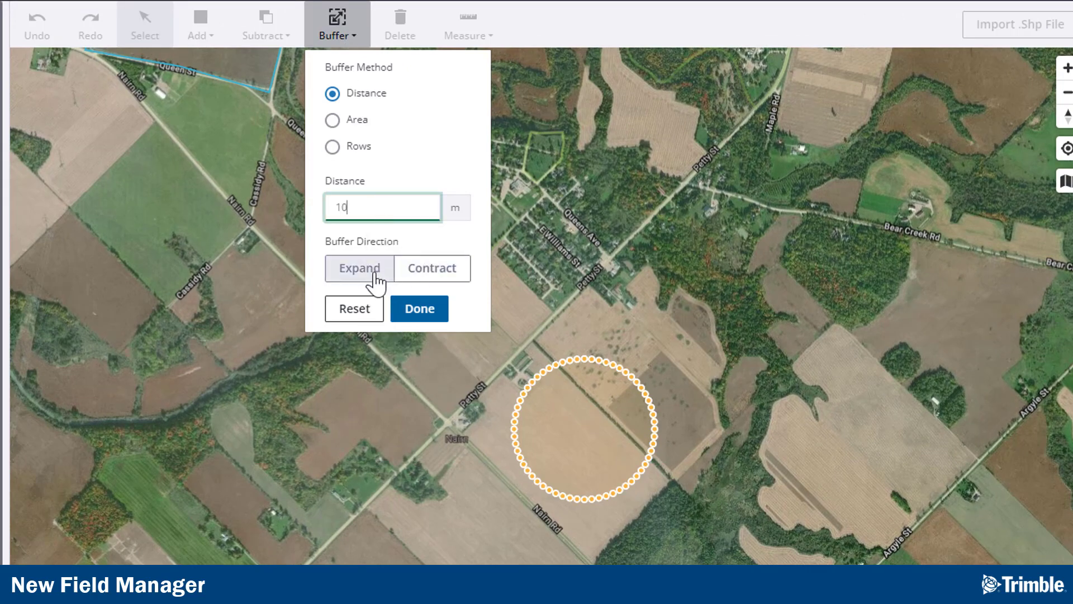
left_click(369, 274)
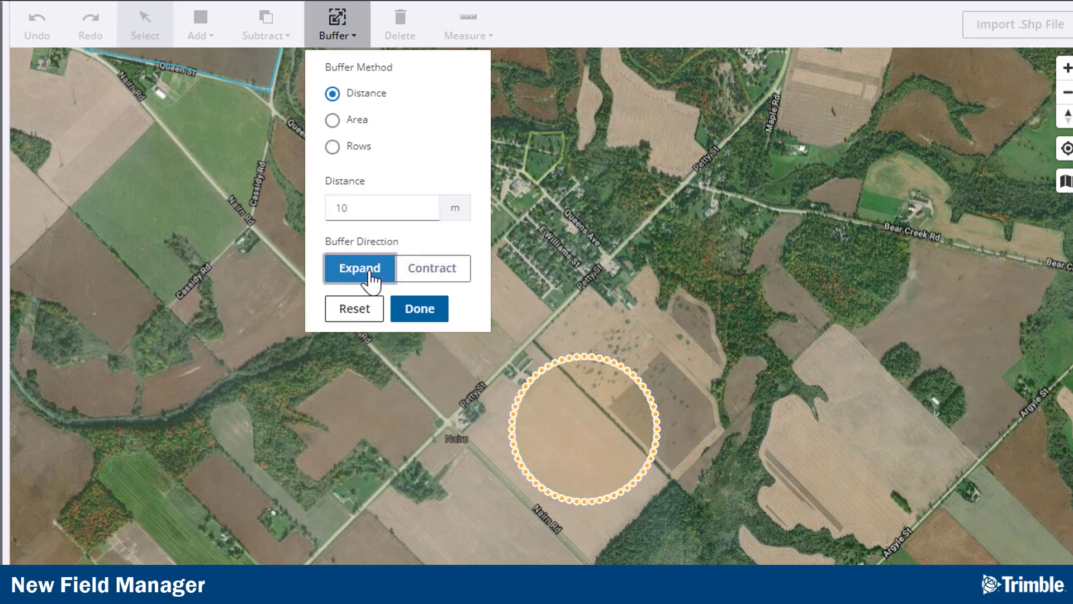
left_click(419, 311)
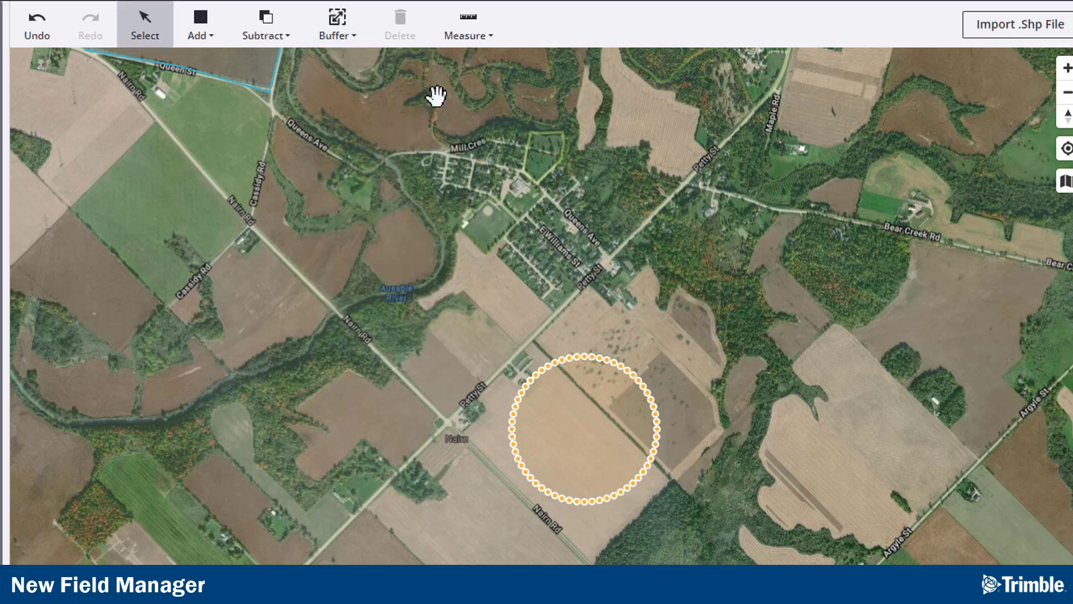
Step: Measure the area of the field south-west of the circle along Nairn Rd, then leave the measure tool
left_click(476, 32)
left_click(481, 98)
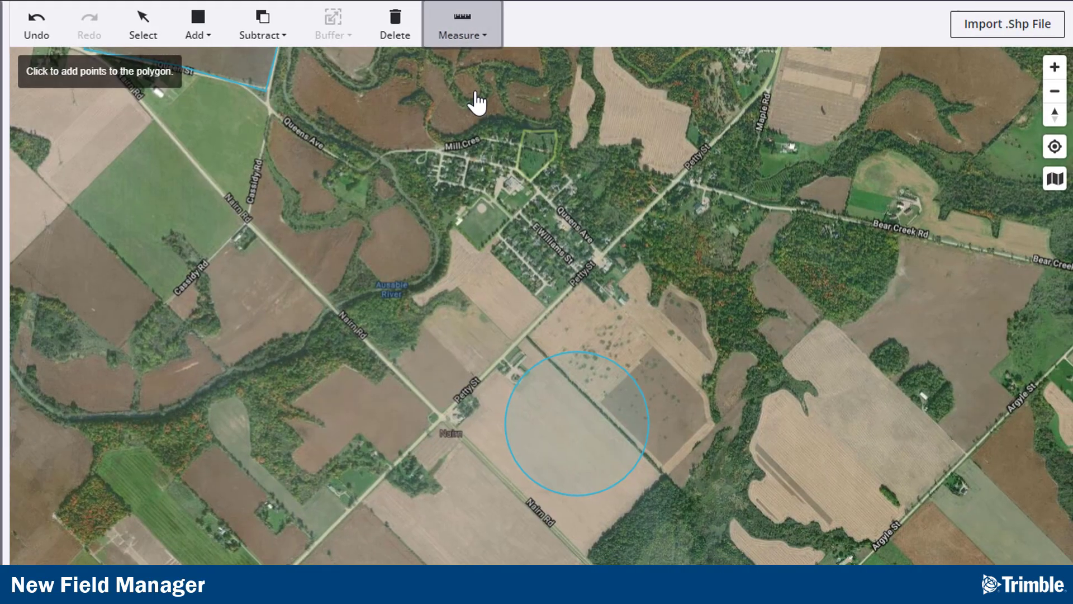
left_click(365, 508)
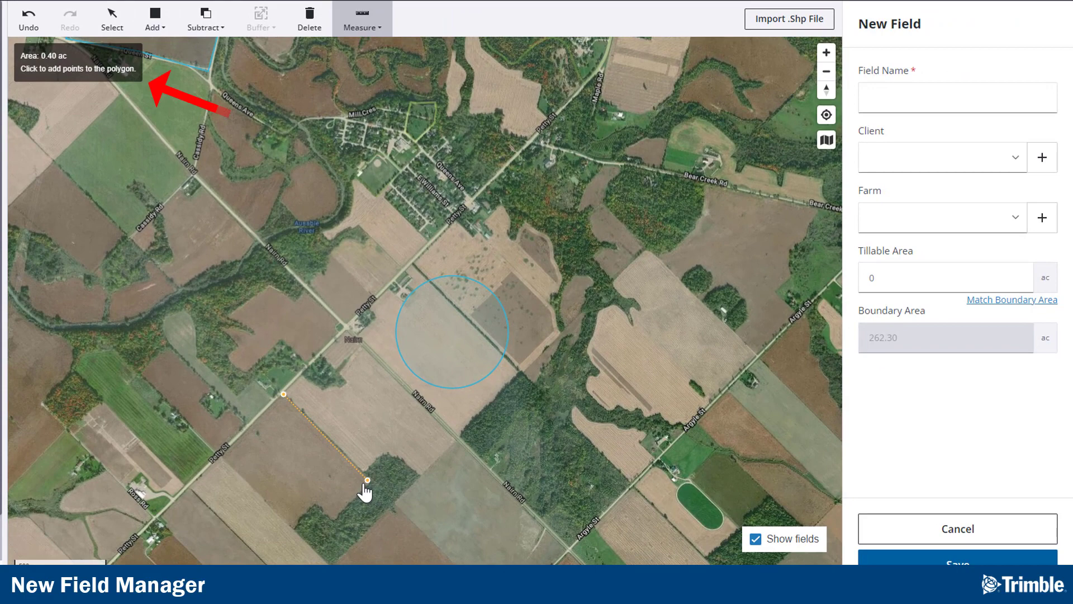
left_click(332, 521)
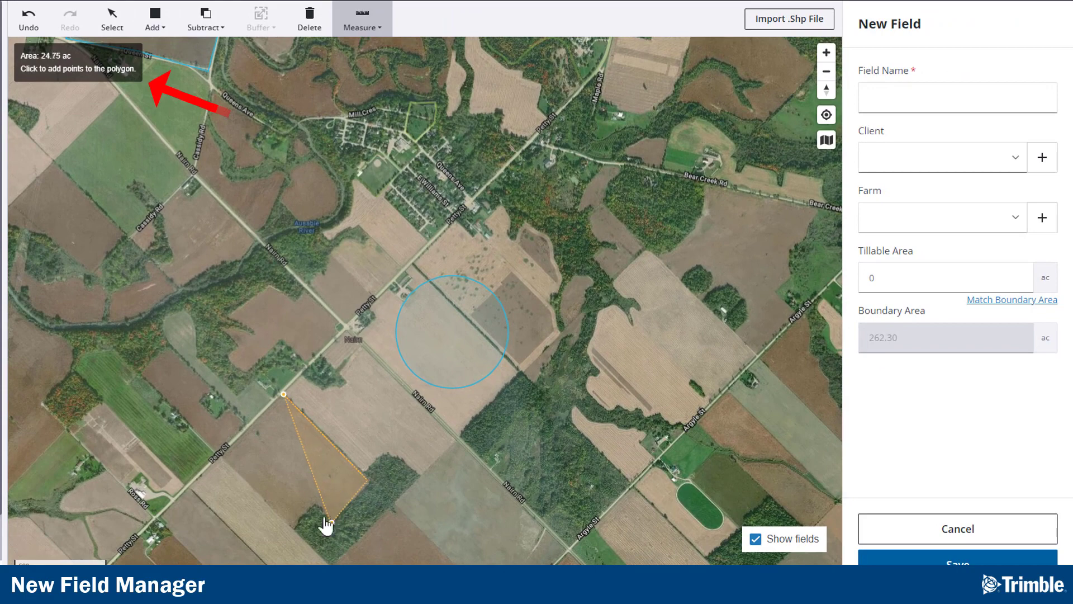
left_click(313, 503)
left_click(293, 529)
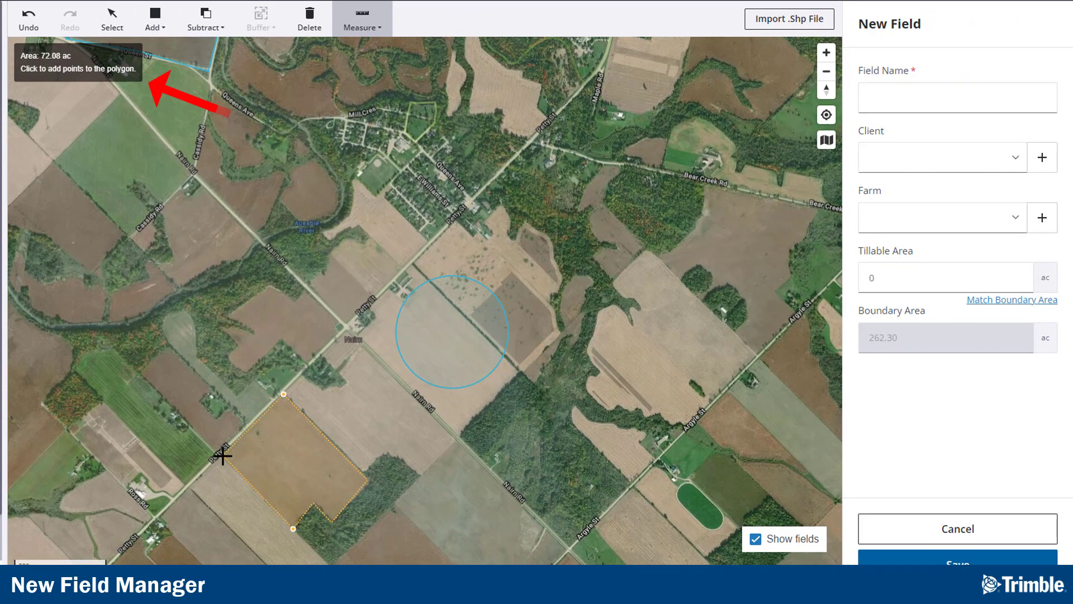
key("Escape")
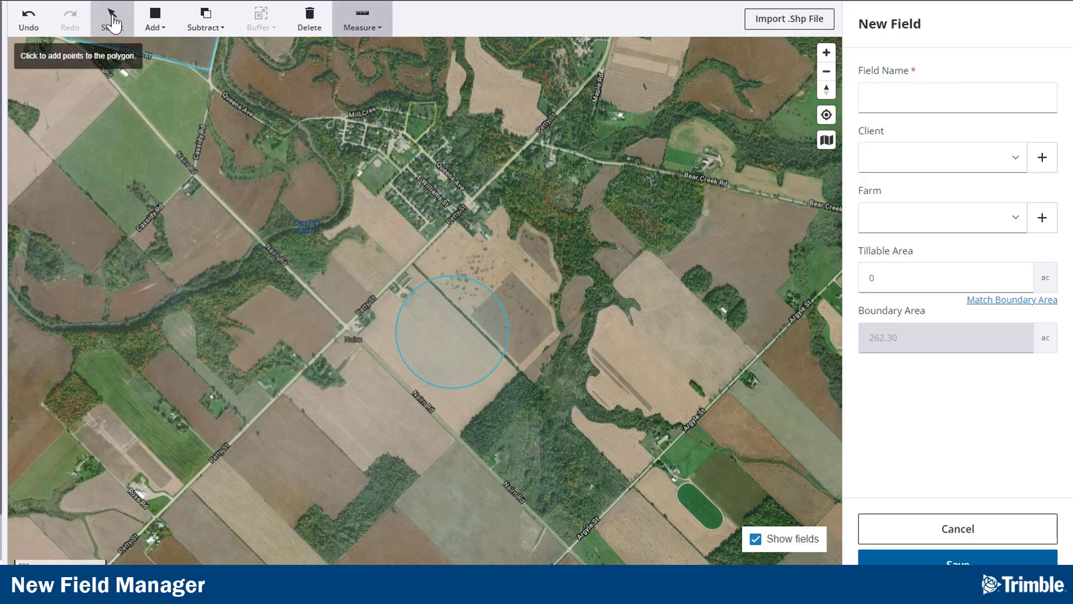
Step: Name the new field Field A
left_click(399, 285)
left_click(316, 71)
left_click_drag(280, 70, 535, 426)
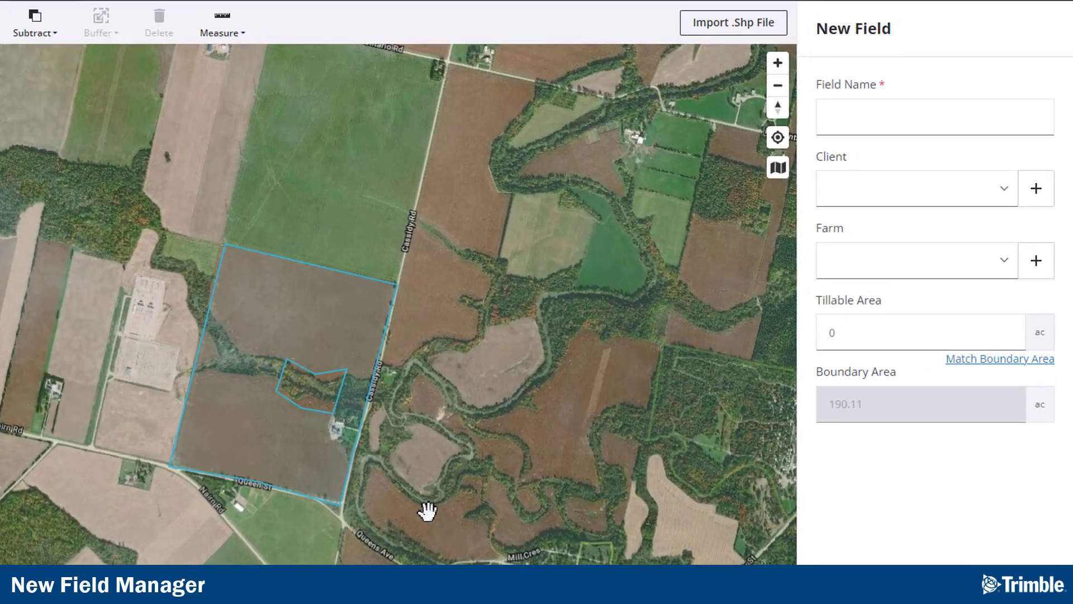
left_click(826, 119)
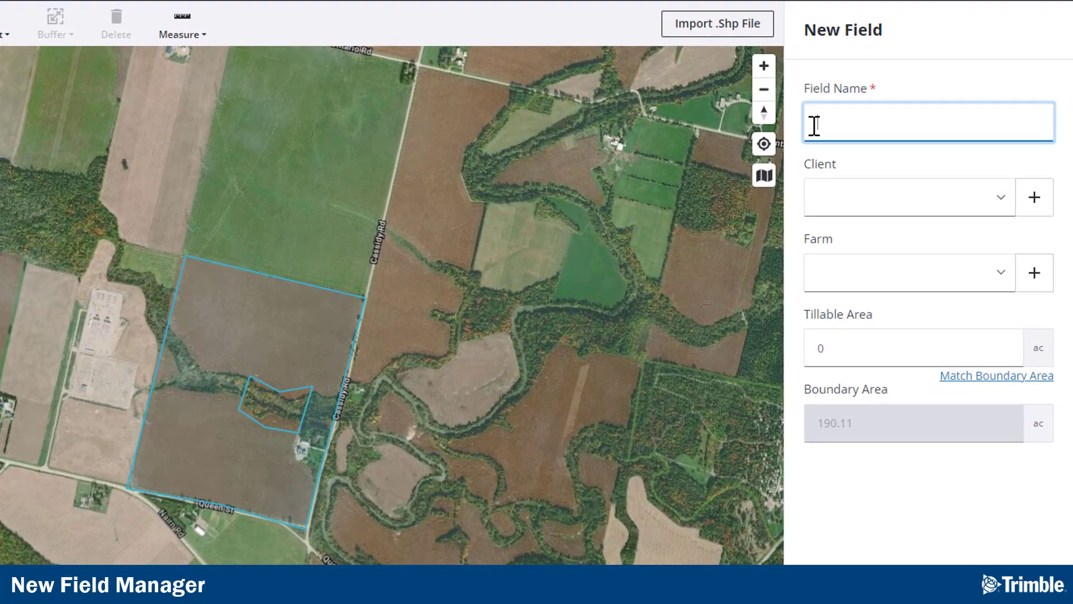
type("Field A")
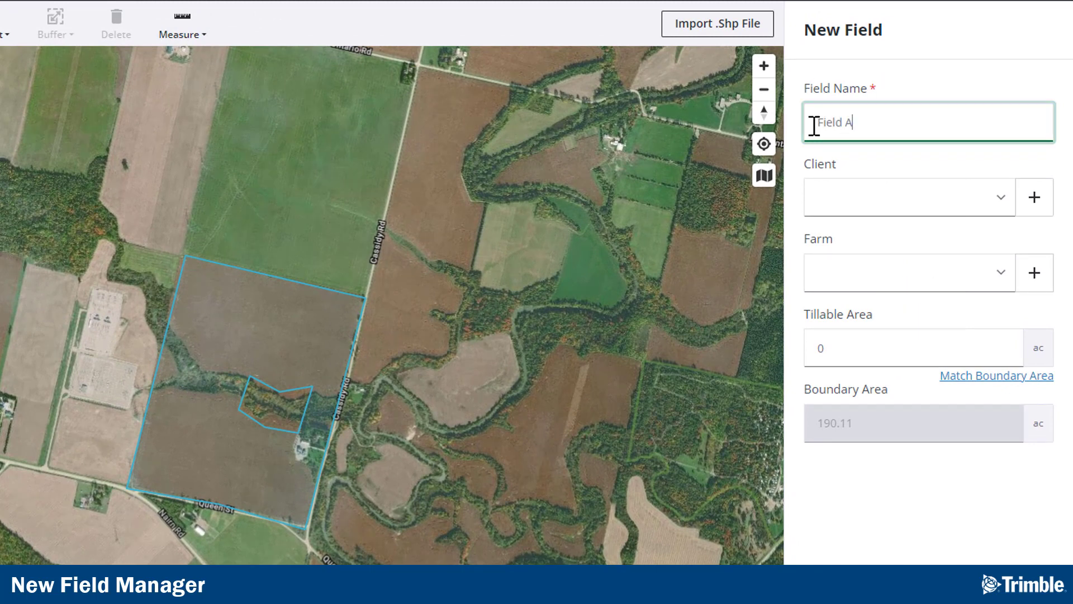
Step: Assign the client Demo Farms, and open the New Client dialog and cancel it
left_click(1001, 200)
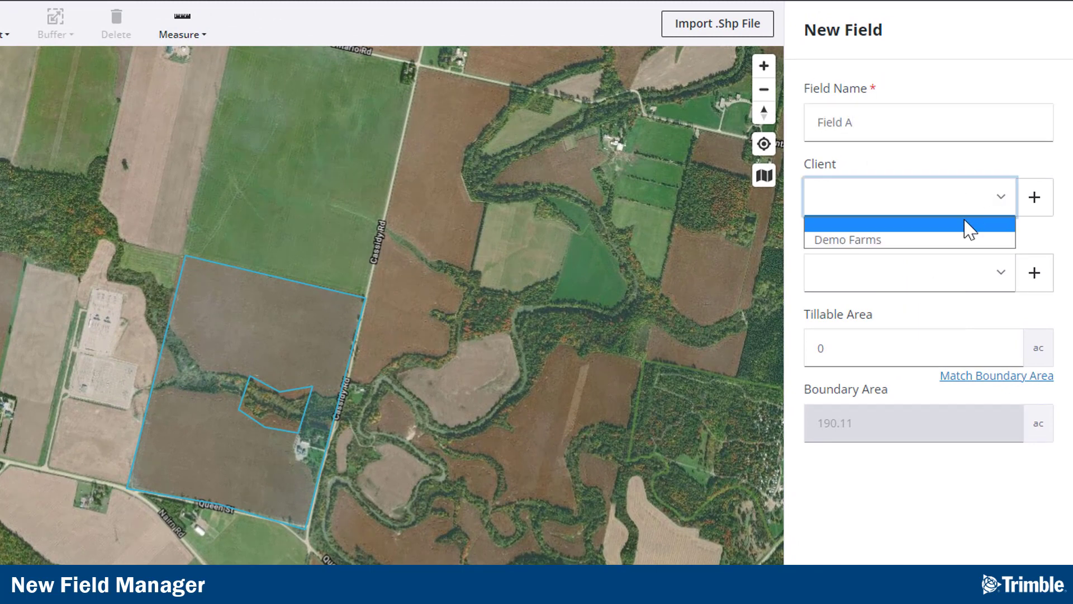
left_click(963, 242)
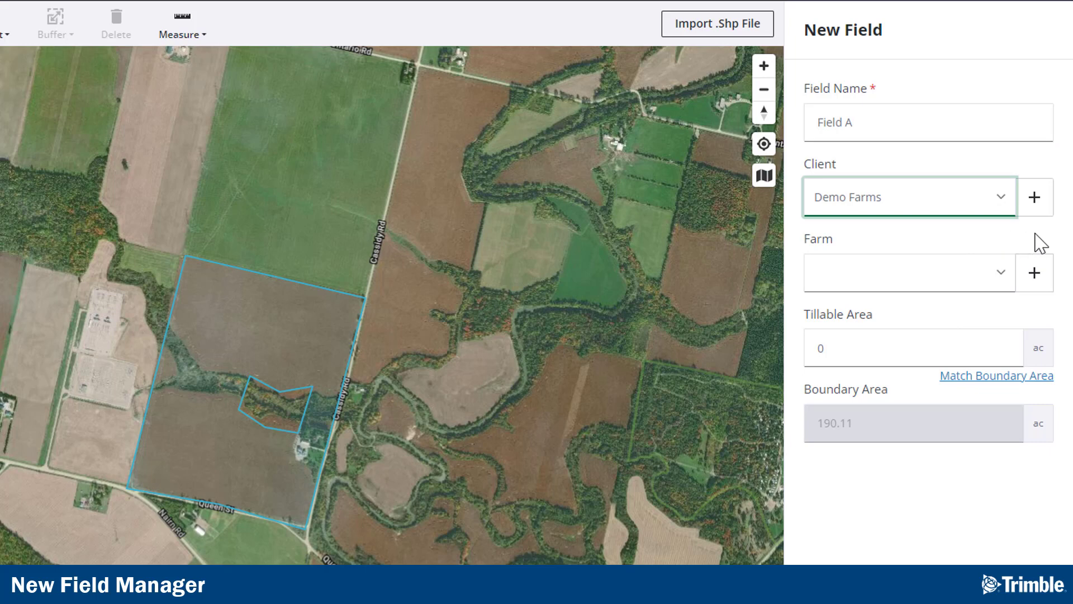
left_click(1035, 200)
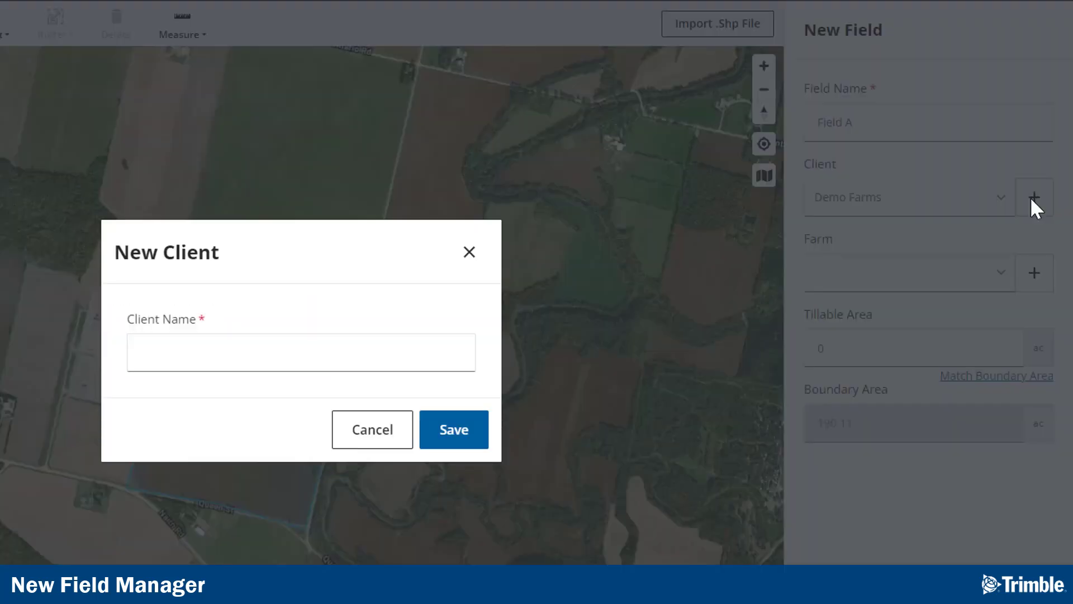
left_click(385, 420)
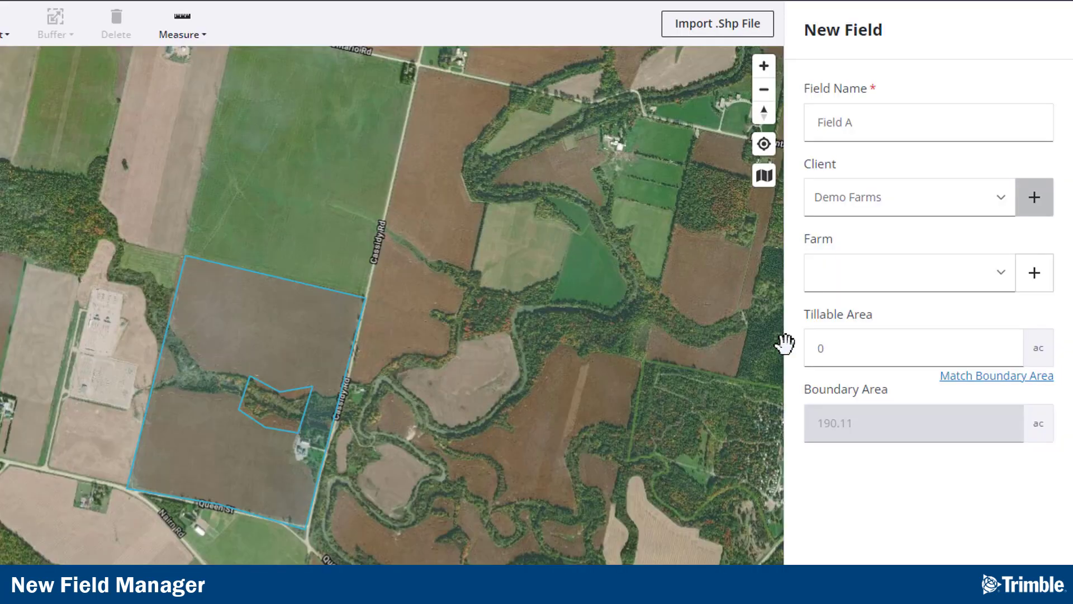
Step: Set the farm to Chenier Farms and match the tillable area to the boundary area
left_click(1004, 276)
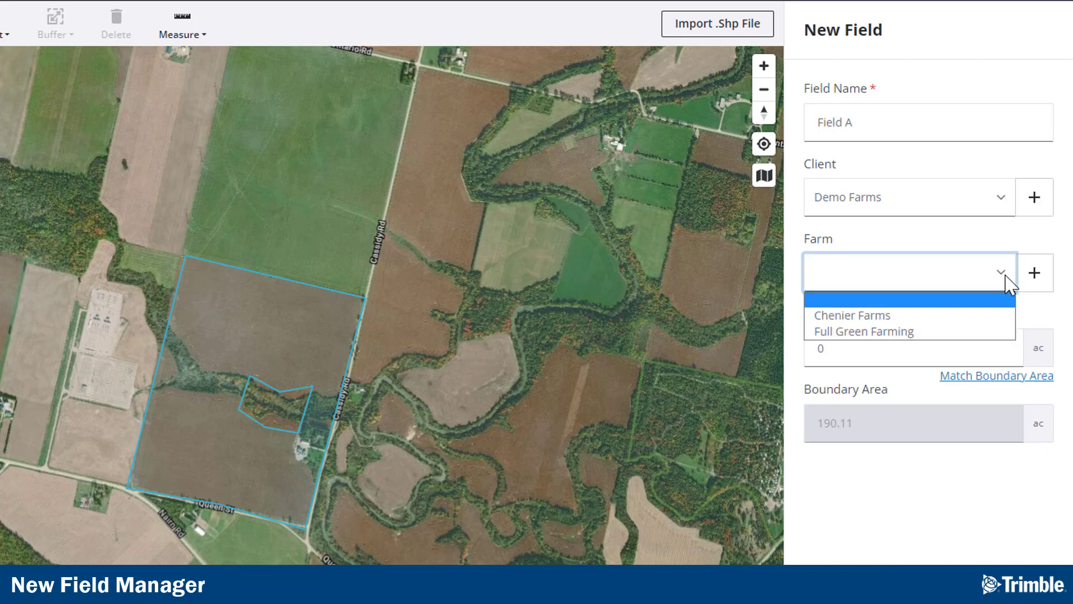
left_click(944, 316)
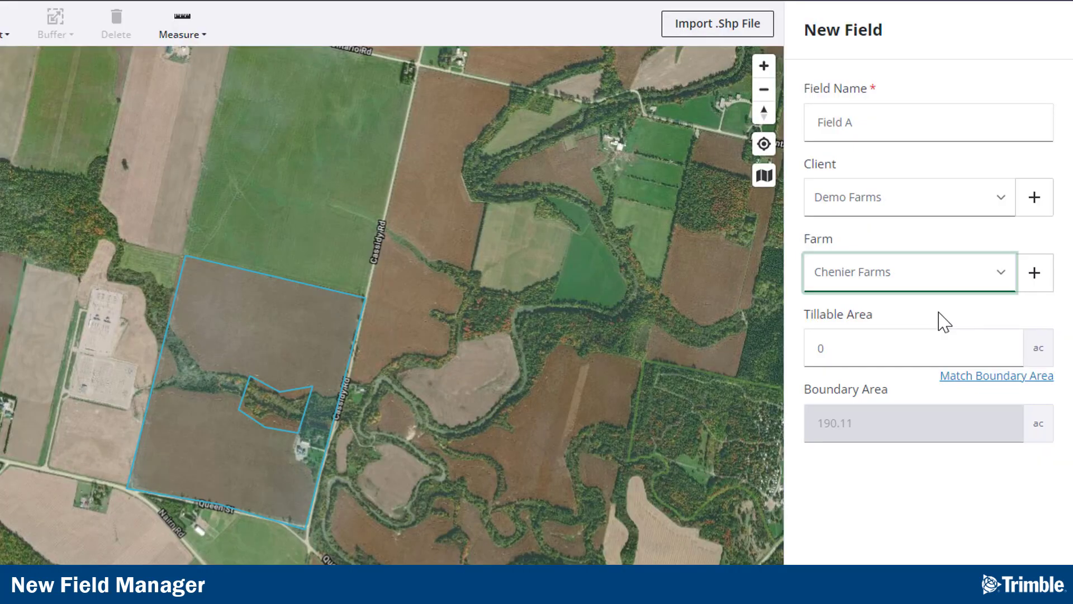
left_click(991, 378)
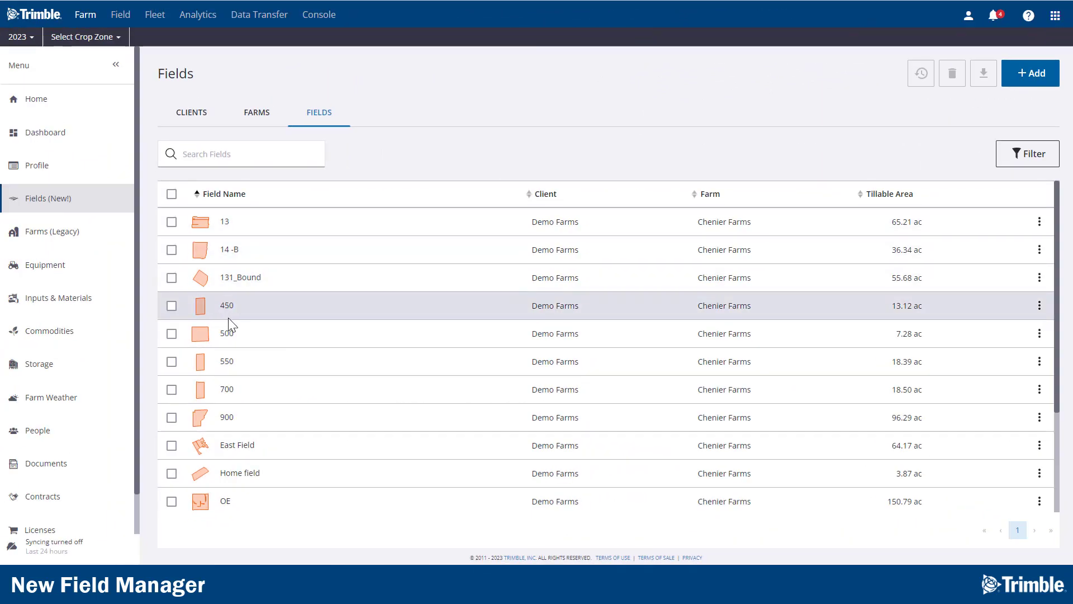
Step: Open the details of field 500 in the fields list
left_click(228, 334)
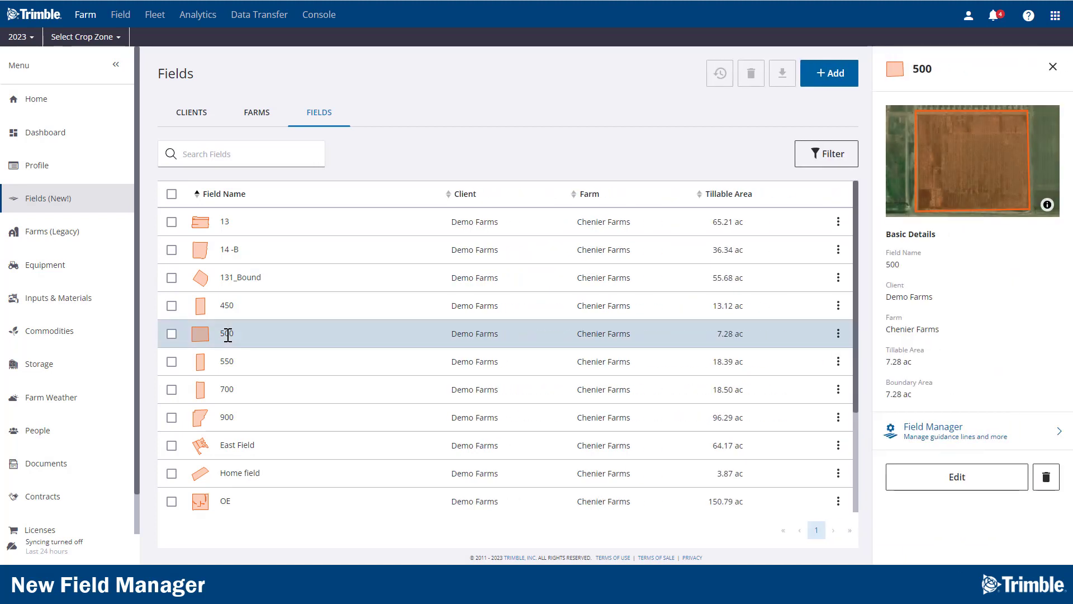
Step: Open field 500 in Field Manager and review the Create New item types, cancelling without creating anything
left_click(955, 441)
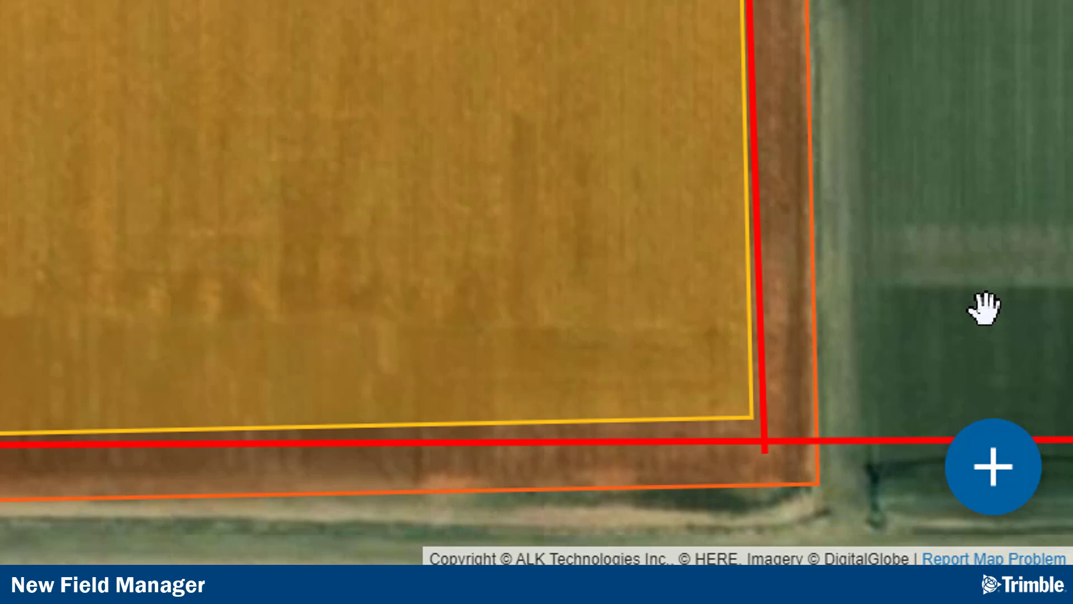
left_click(994, 459)
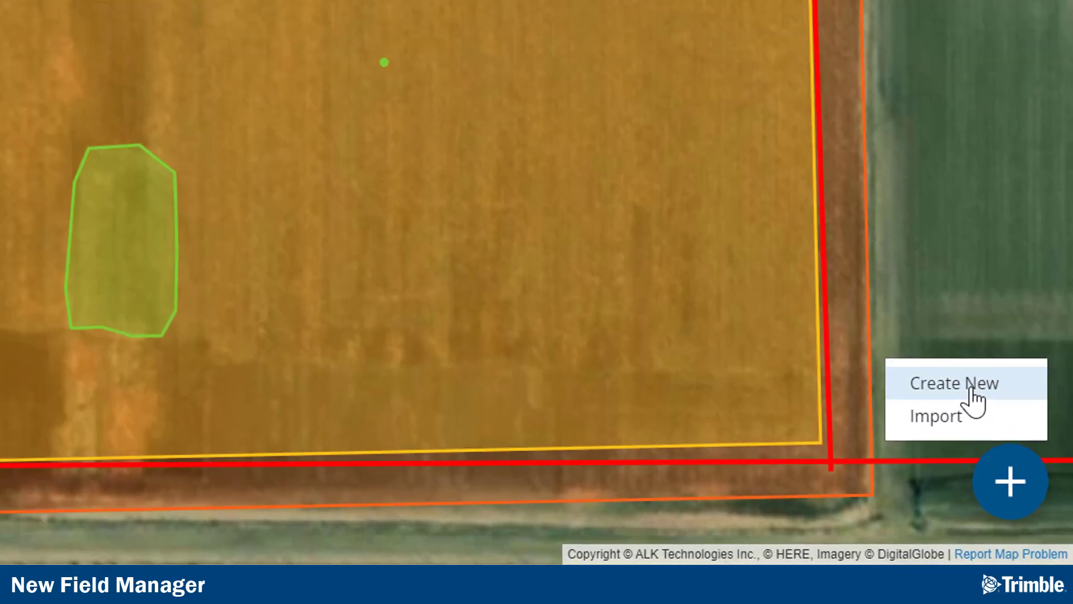
left_click(971, 386)
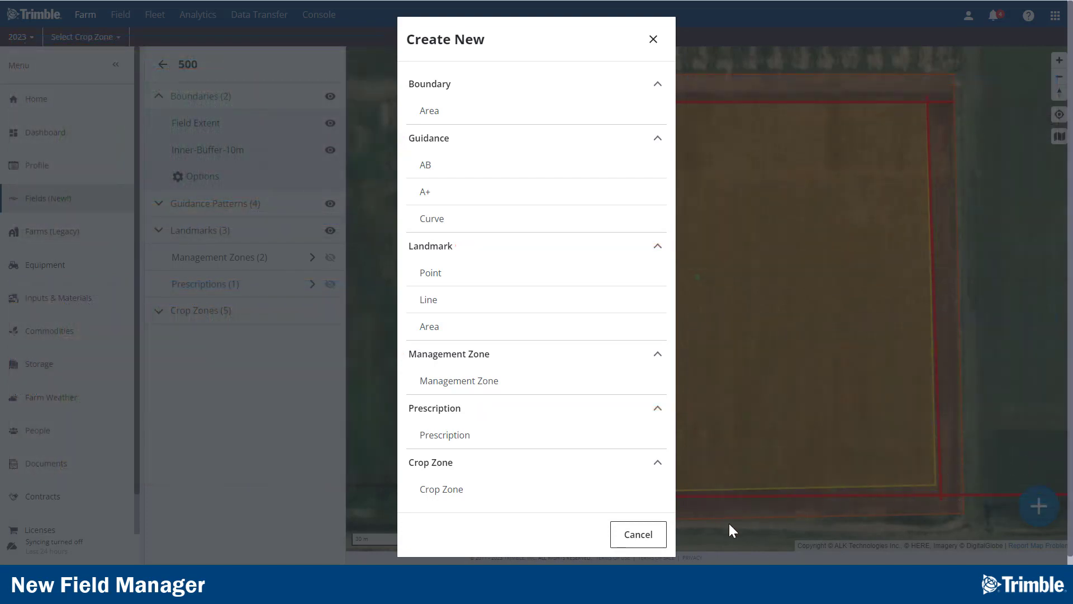
left_click(649, 540)
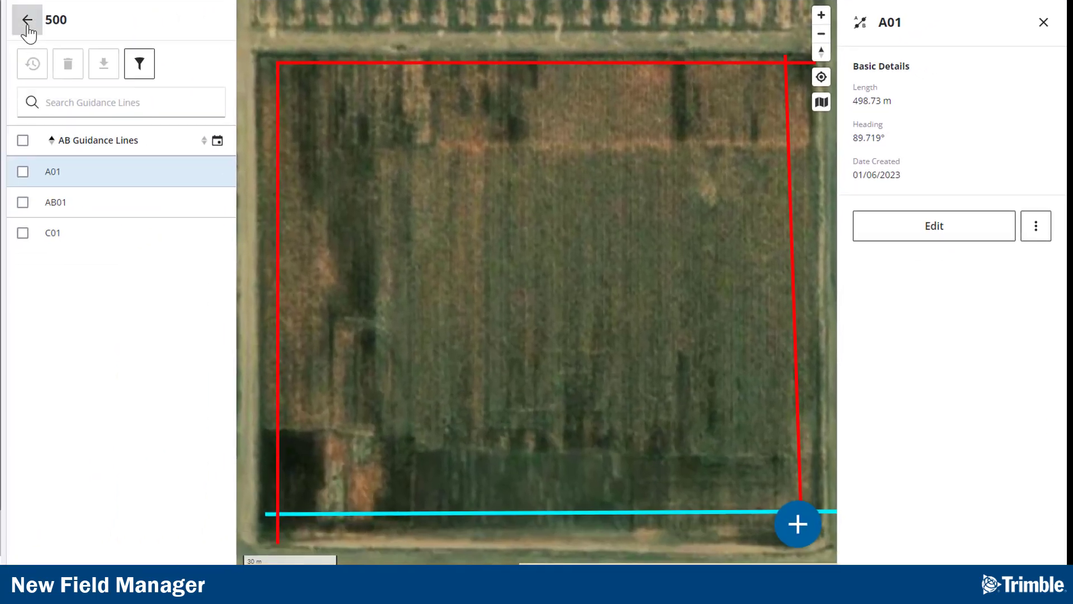
Step: Return to field 500's layer list and review the boundary display Options panel before closing it
left_click(27, 21)
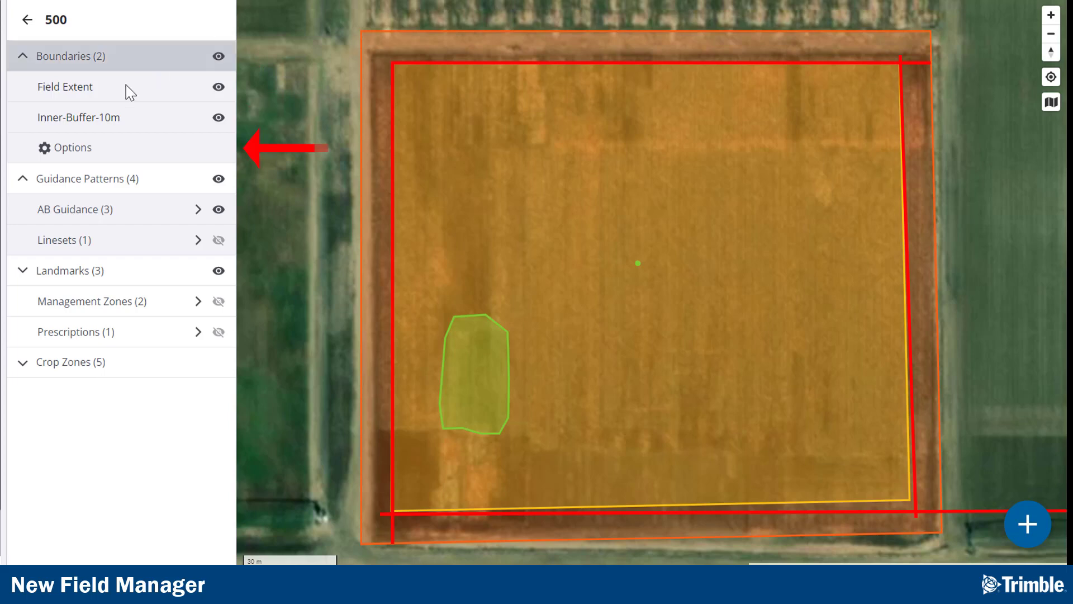
left_click(72, 149)
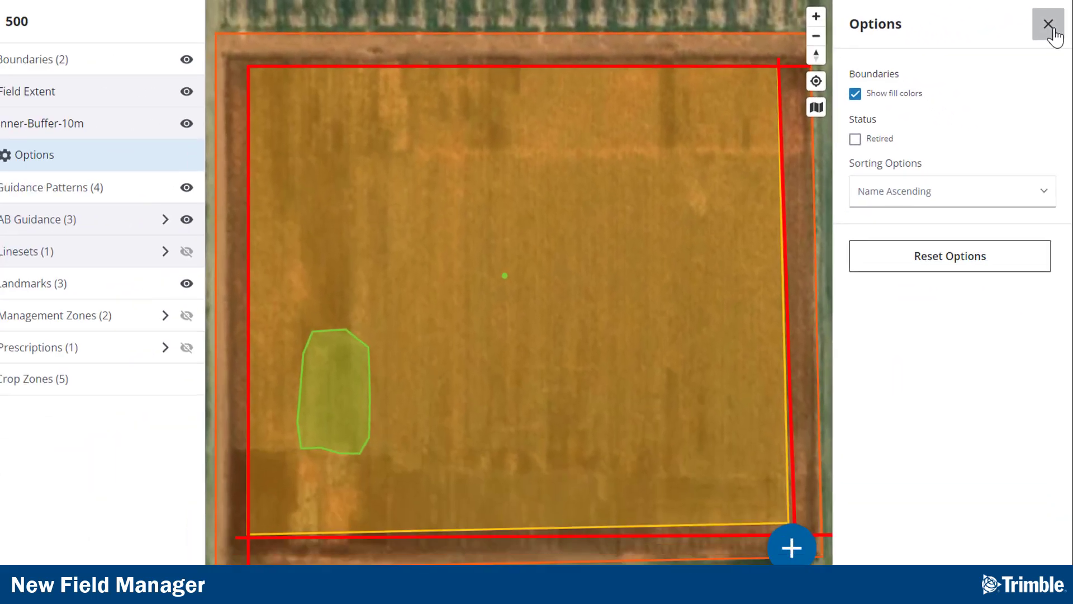
left_click(1020, 40)
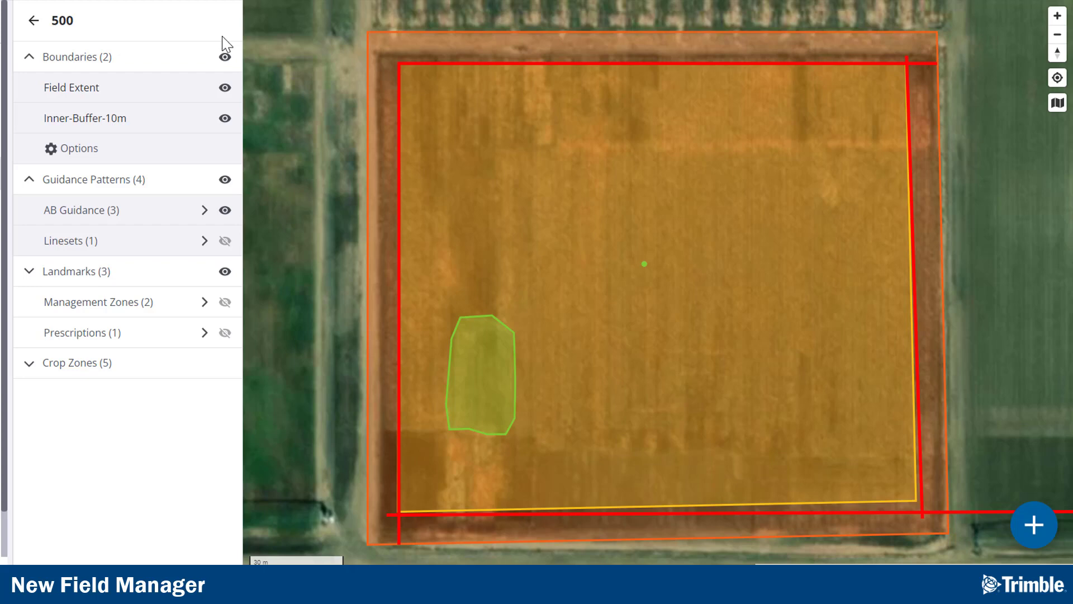
Step: Hide the guidance patterns, the landmarks and the Inner-Buffer-10m boundary on the map
left_click(225, 180)
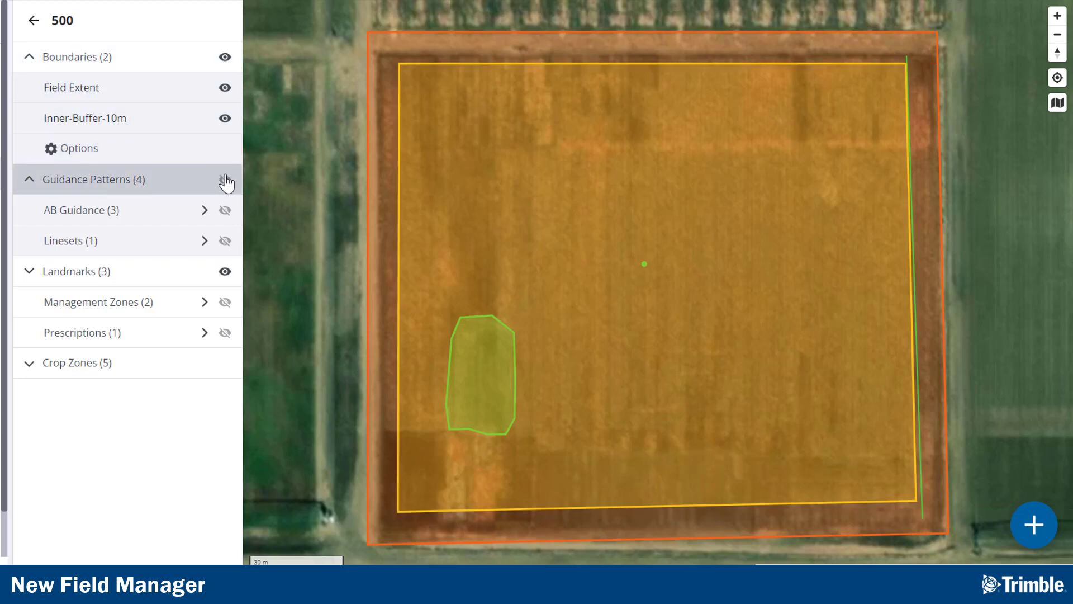
left_click(224, 273)
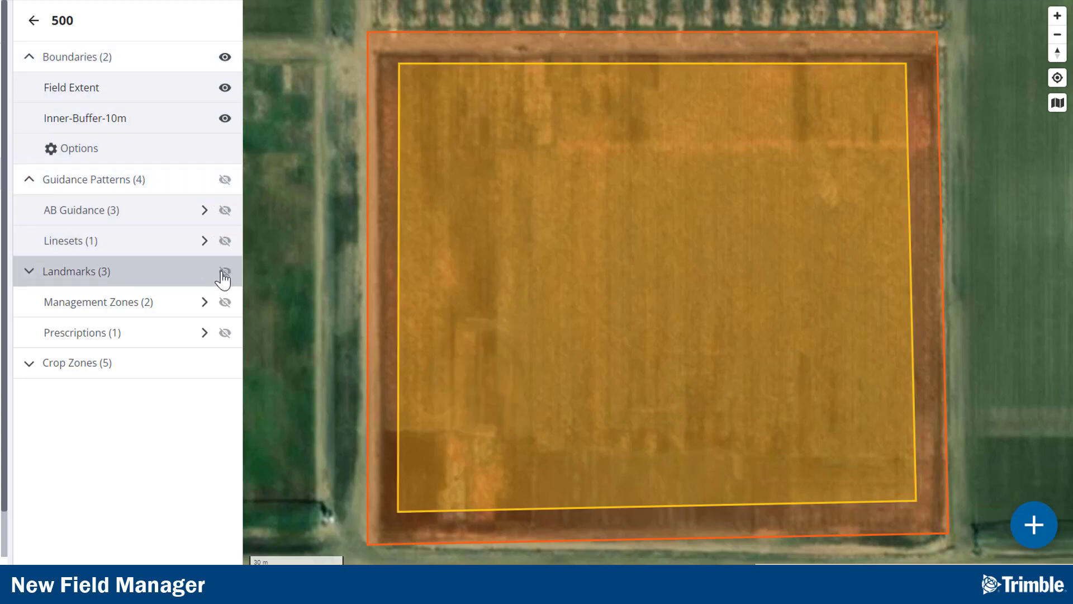
left_click(226, 120)
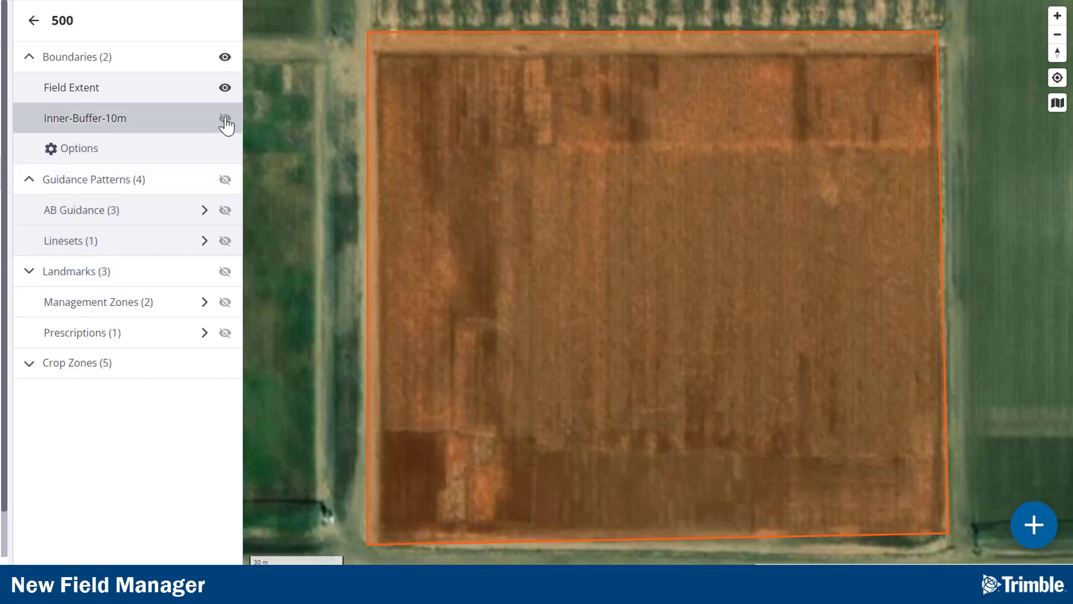
Step: Collapse and expand the Guidance Patterns and Landmarks sections, then open the AB Guidance lines list
left_click(30, 182)
left_click(30, 181)
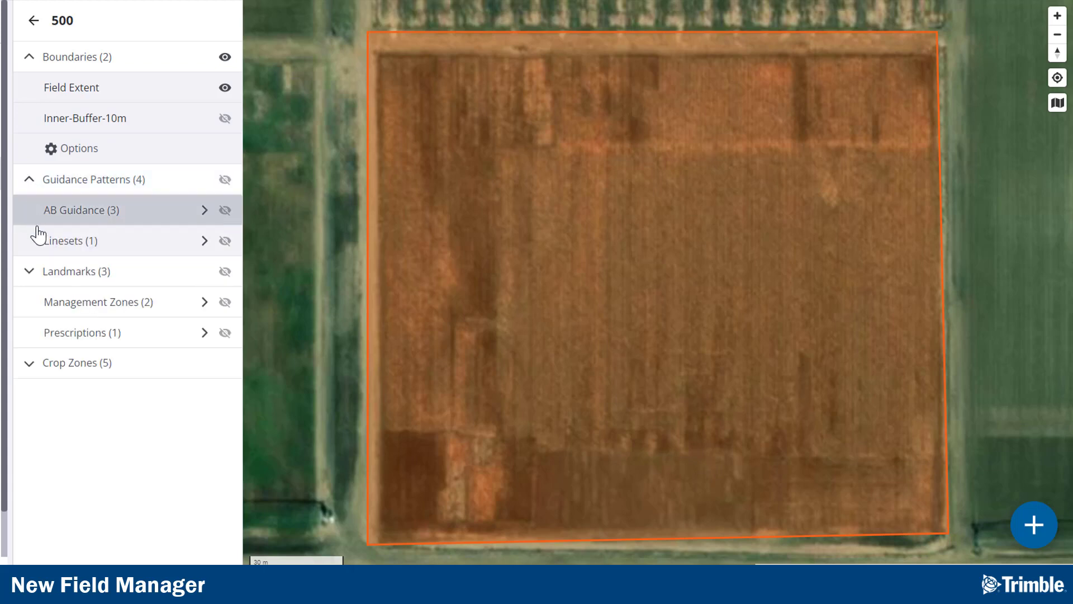
left_click(33, 275)
left_click(29, 276)
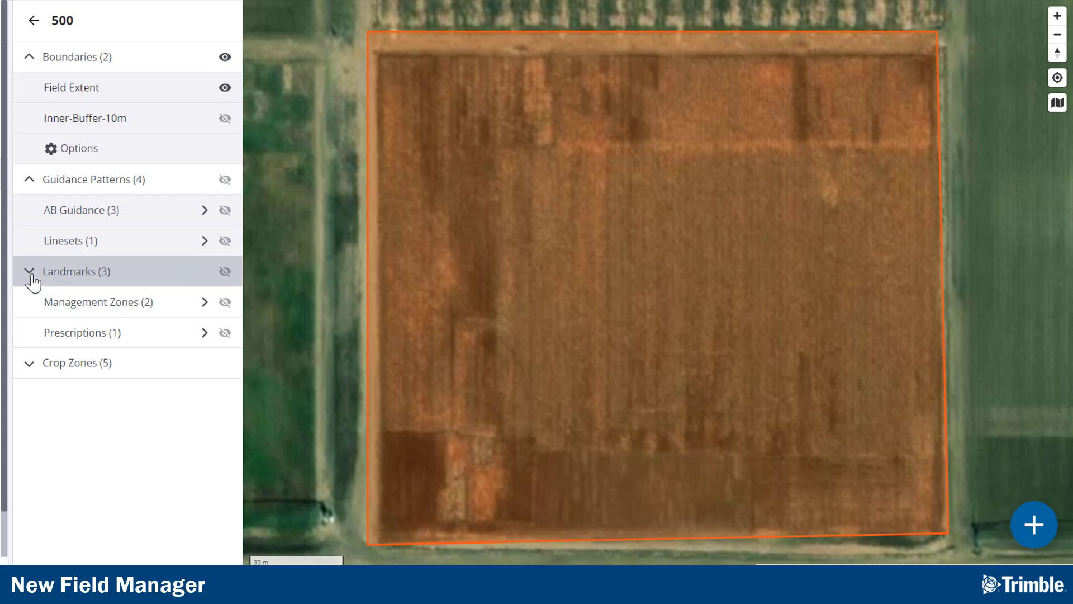
left_click(79, 218)
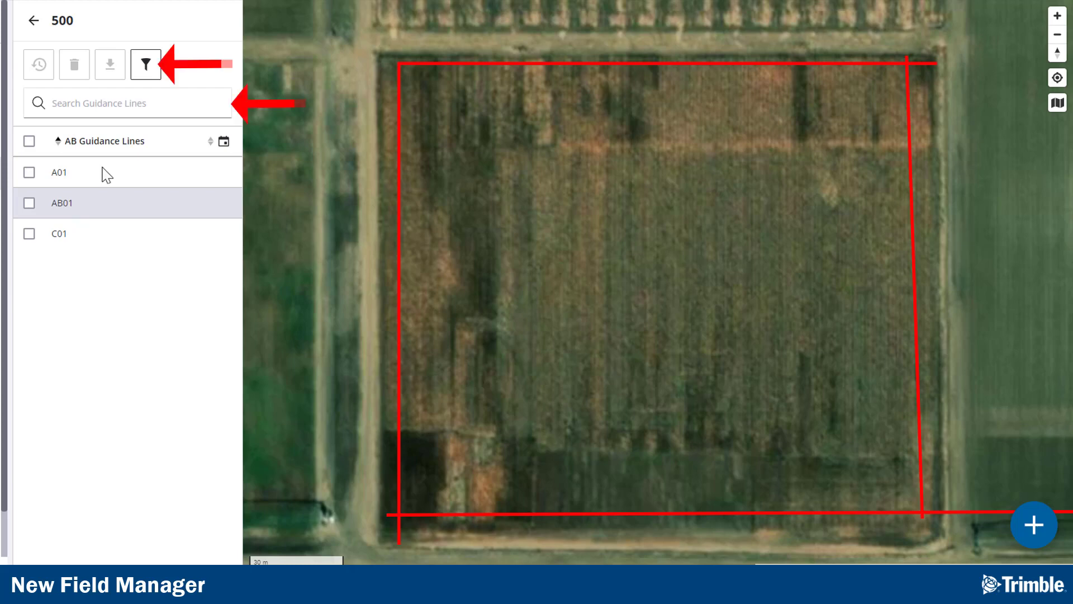
Step: Try the guidance line Filters panel and the select-all checkbox, leaving no filter or selection applied
left_click(146, 78)
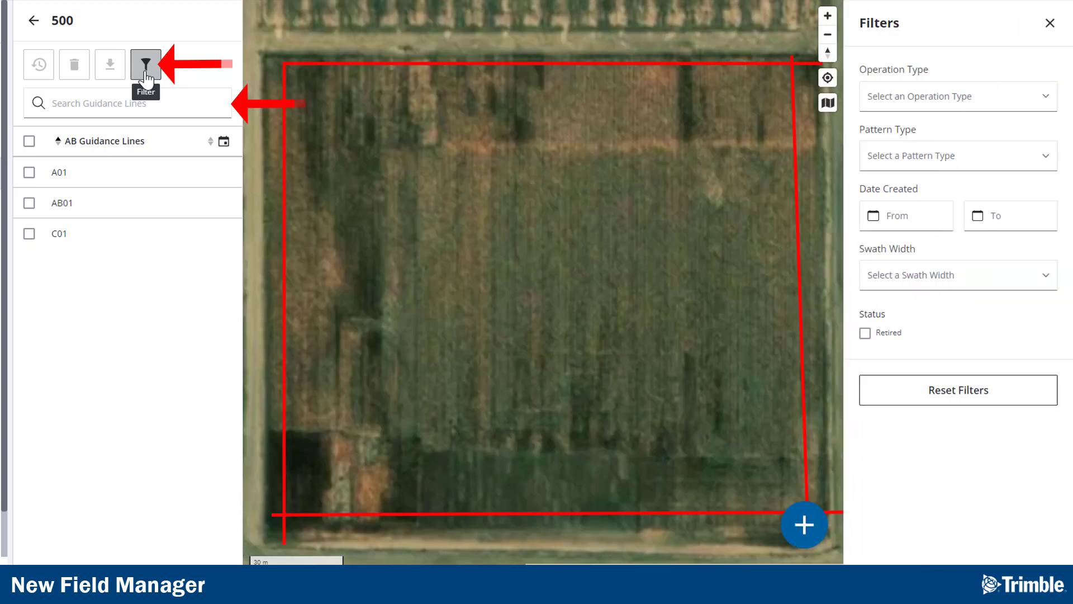
left_click(146, 78)
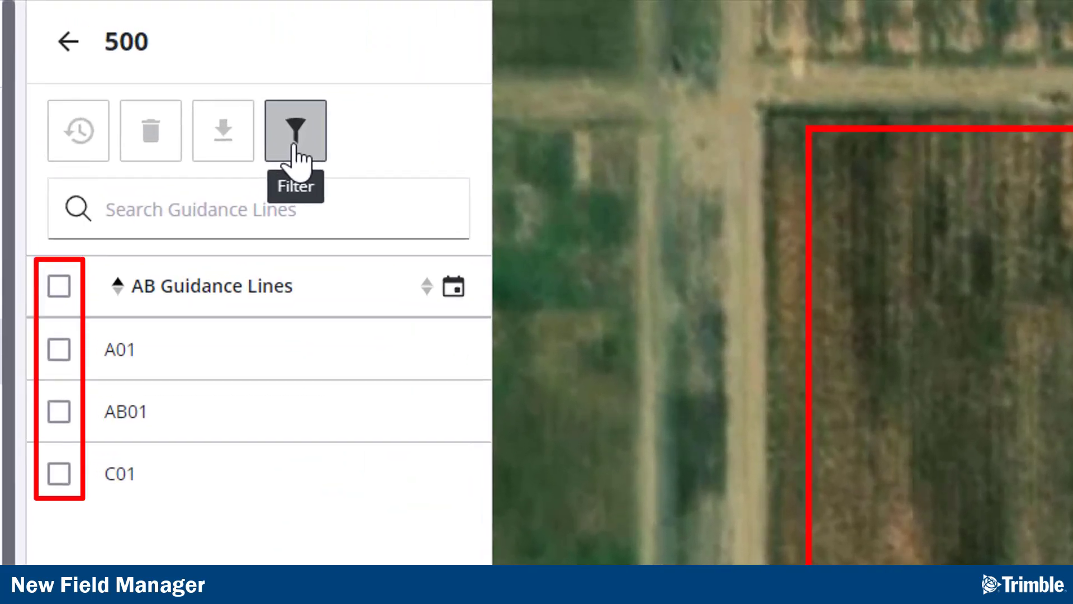
left_click(59, 286)
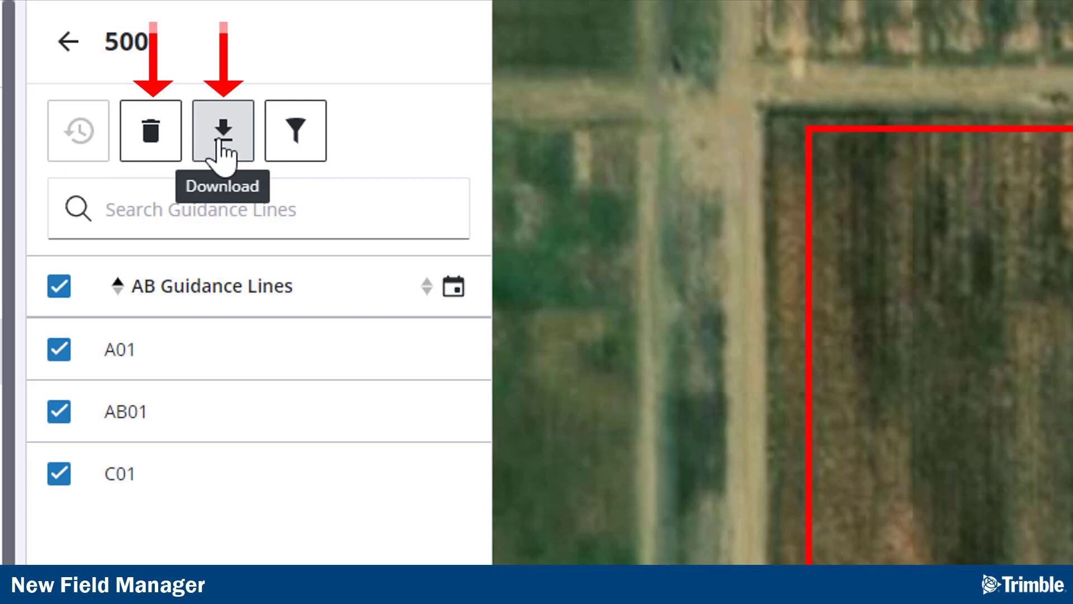
left_click(59, 287)
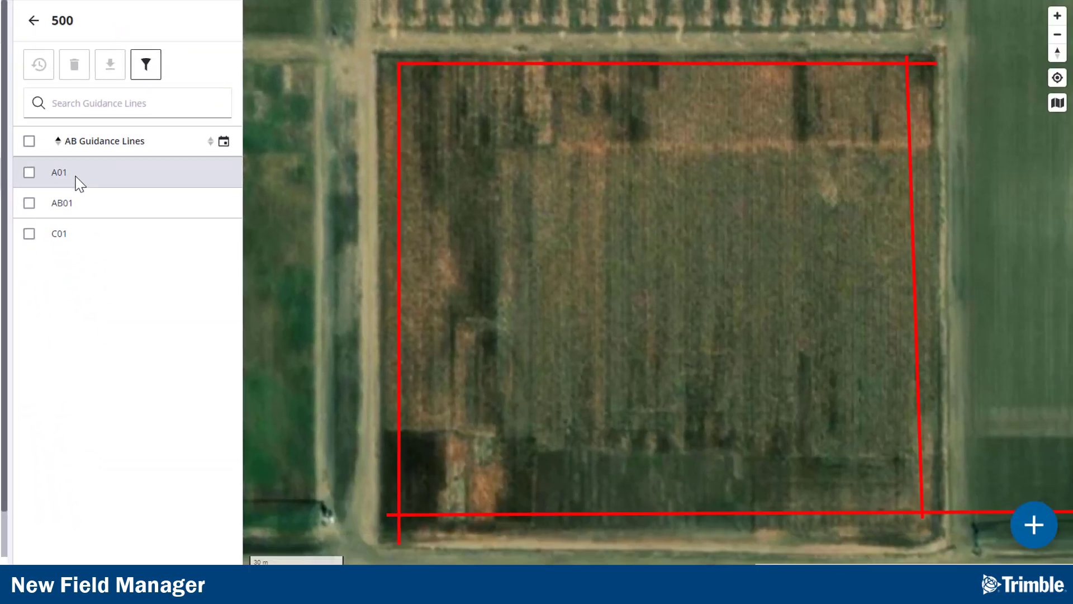
Step: Open guidance line A01's details and its more-actions menu
left_click(78, 178)
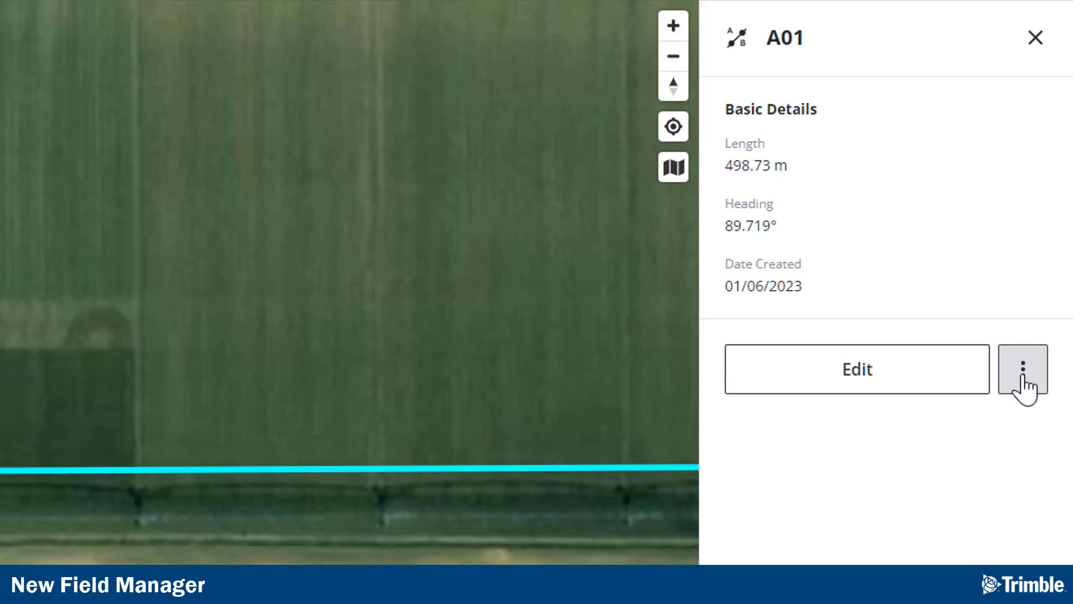
left_click(1023, 380)
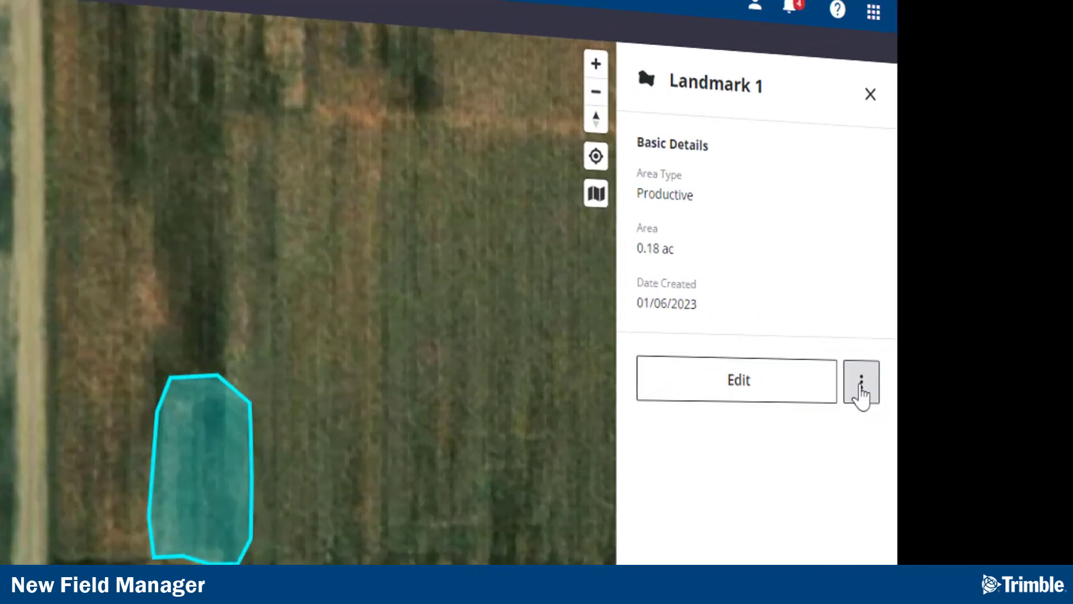
left_click(1023, 382)
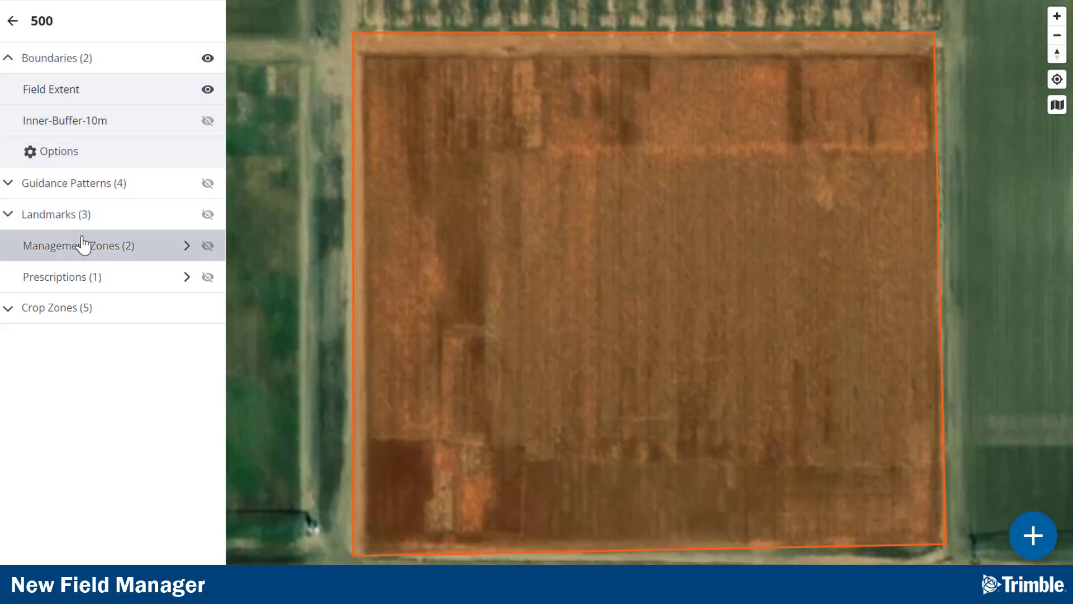
Step: Open the Management Zones list, view Mgmt Zones 2's details and its more-actions menu
left_click(83, 244)
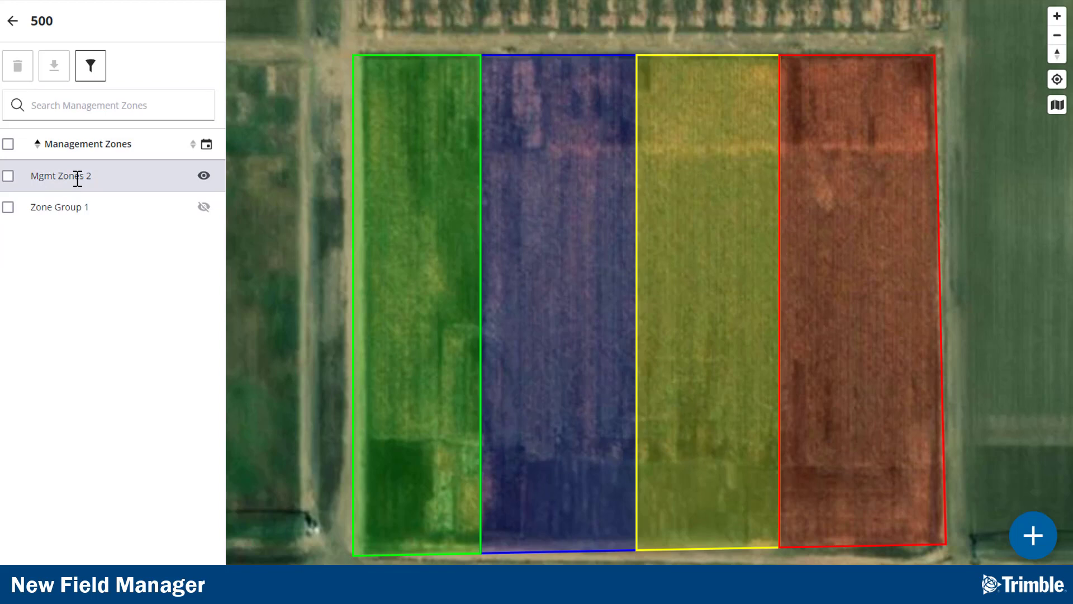
left_click(76, 176)
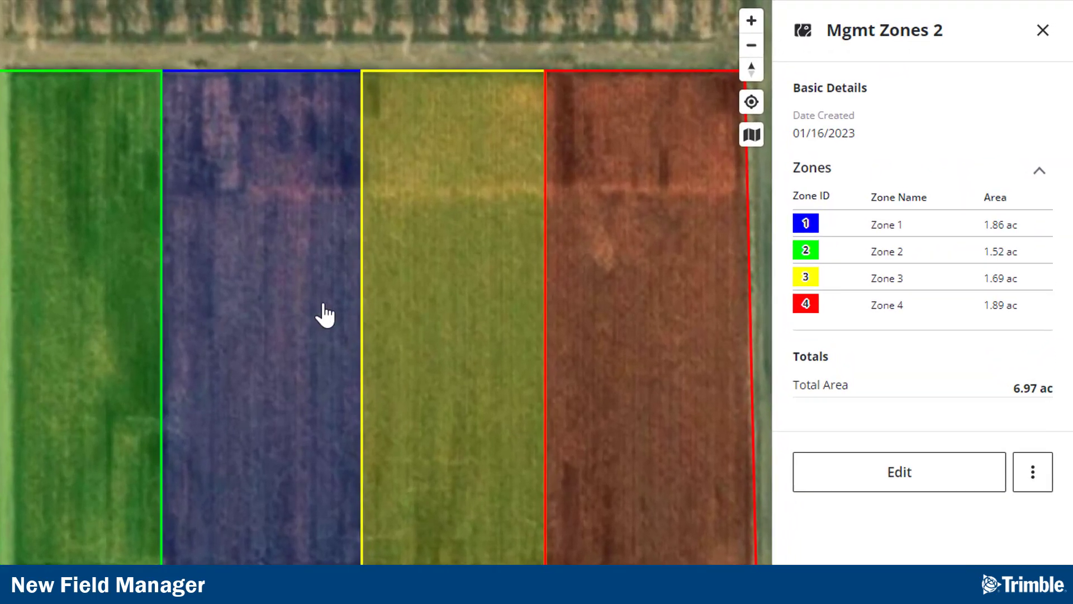
left_click(1037, 482)
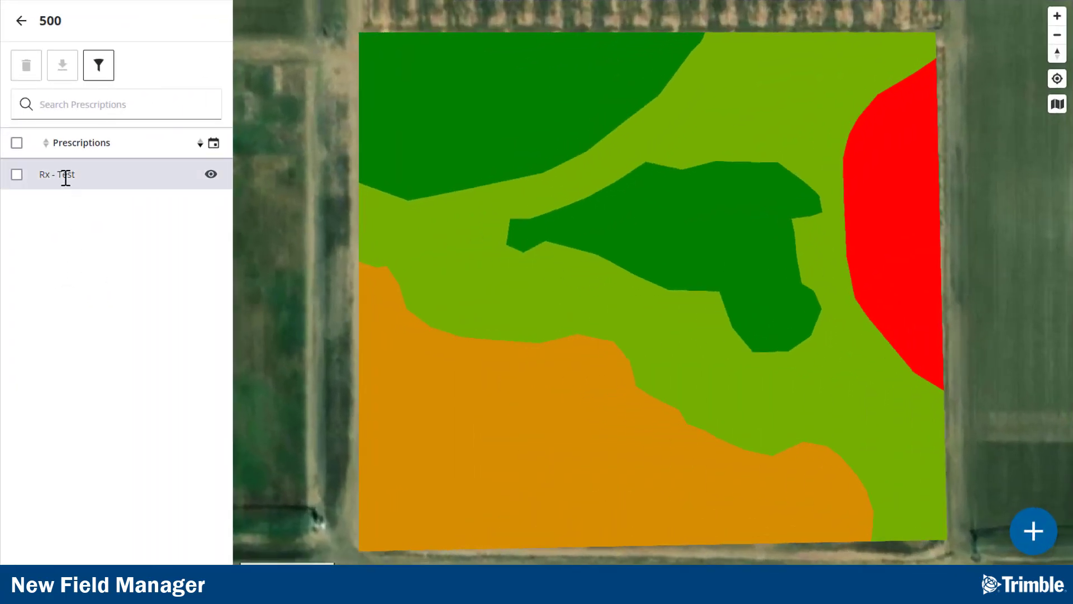
Step: Open the Rx - Test prescription and view its send history
left_click(65, 175)
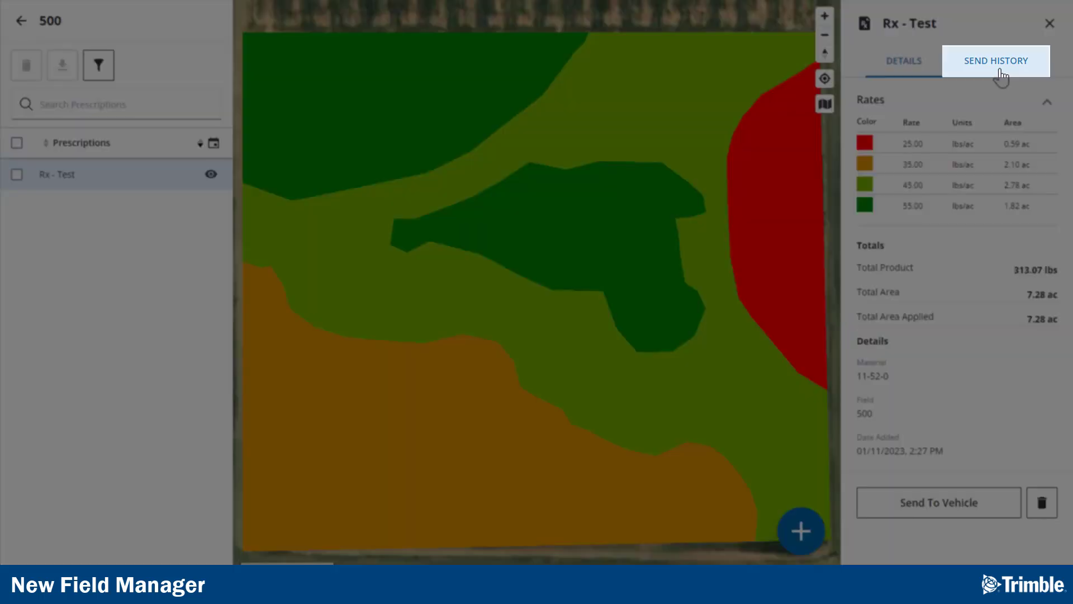
left_click(1001, 77)
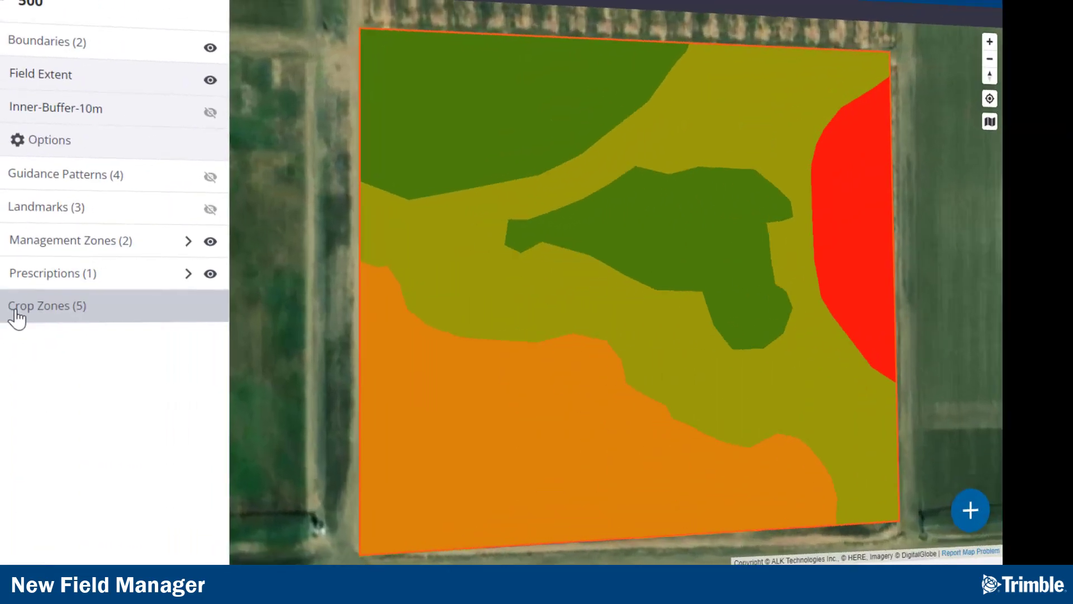
Step: Open the 2023 crop zone 500 and its more-actions menu, then return to field 500's layer overview
left_click(15, 311)
left_click(52, 340)
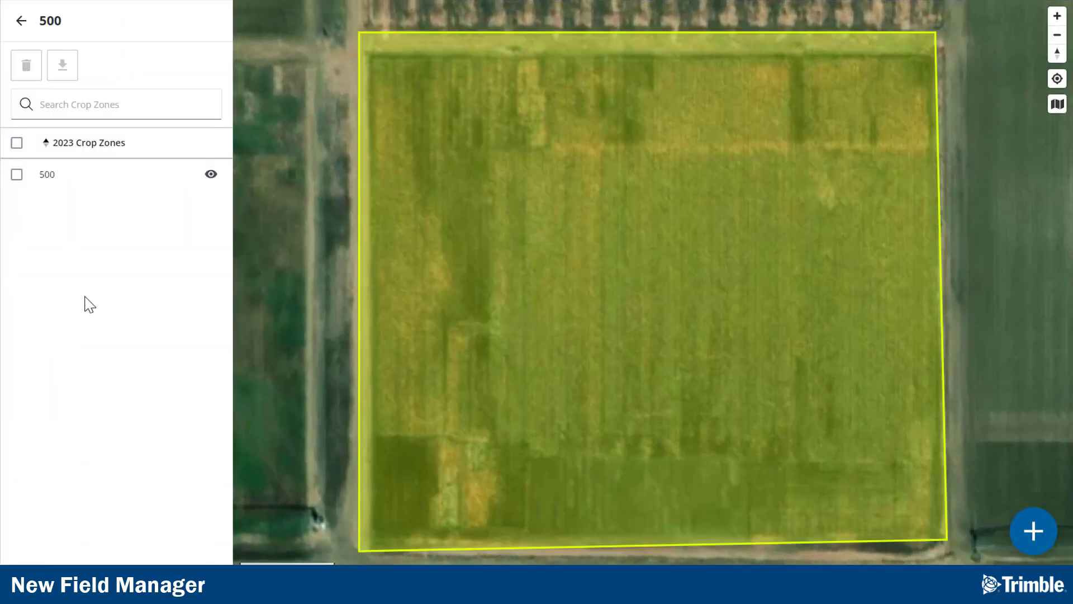
left_click(81, 183)
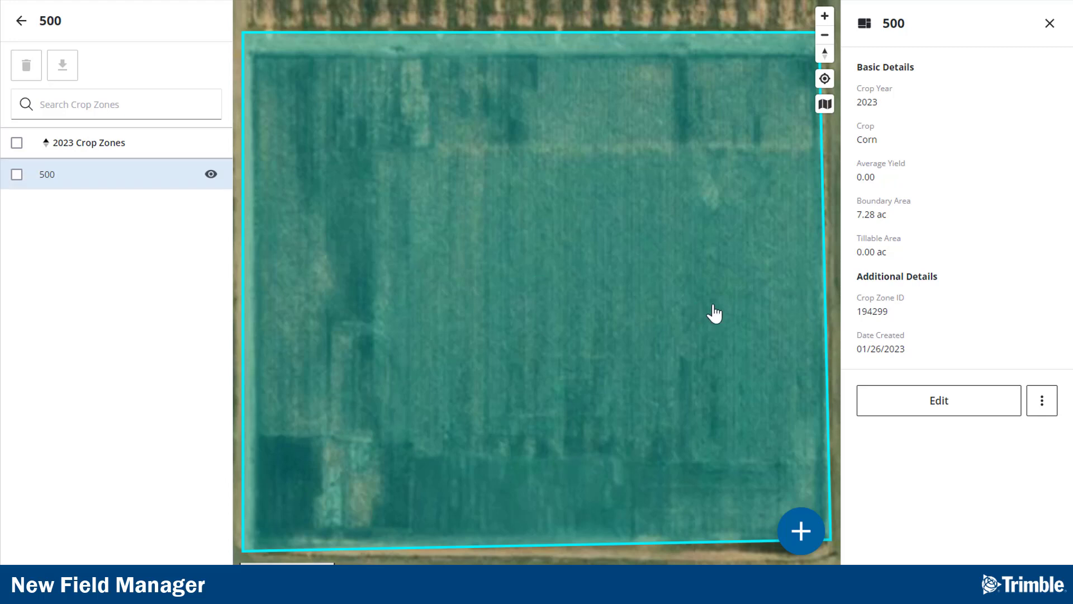
left_click(1044, 401)
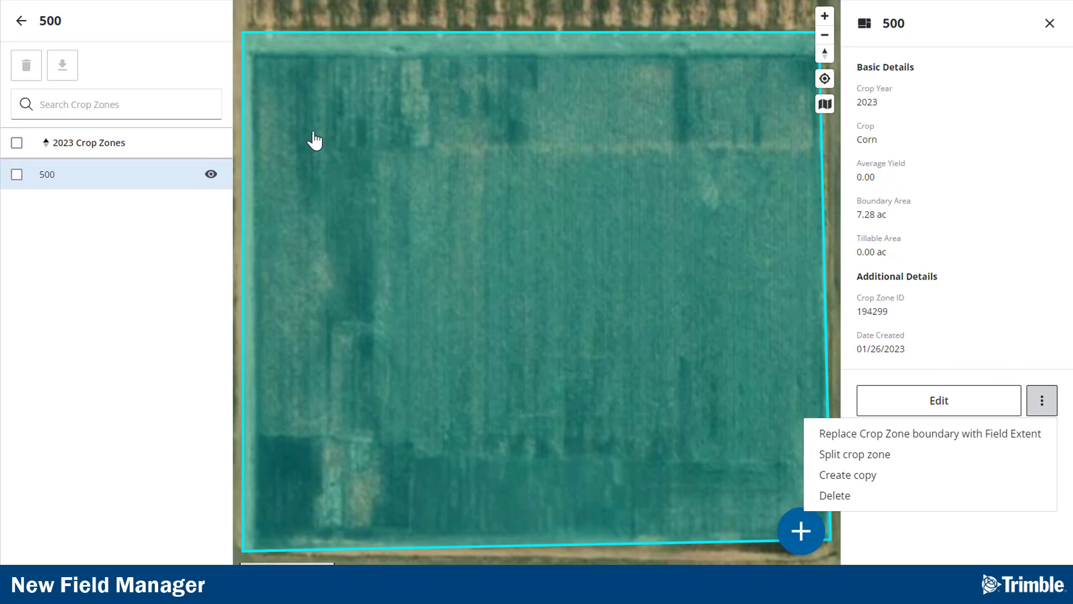
left_click(21, 28)
left_click(22, 23)
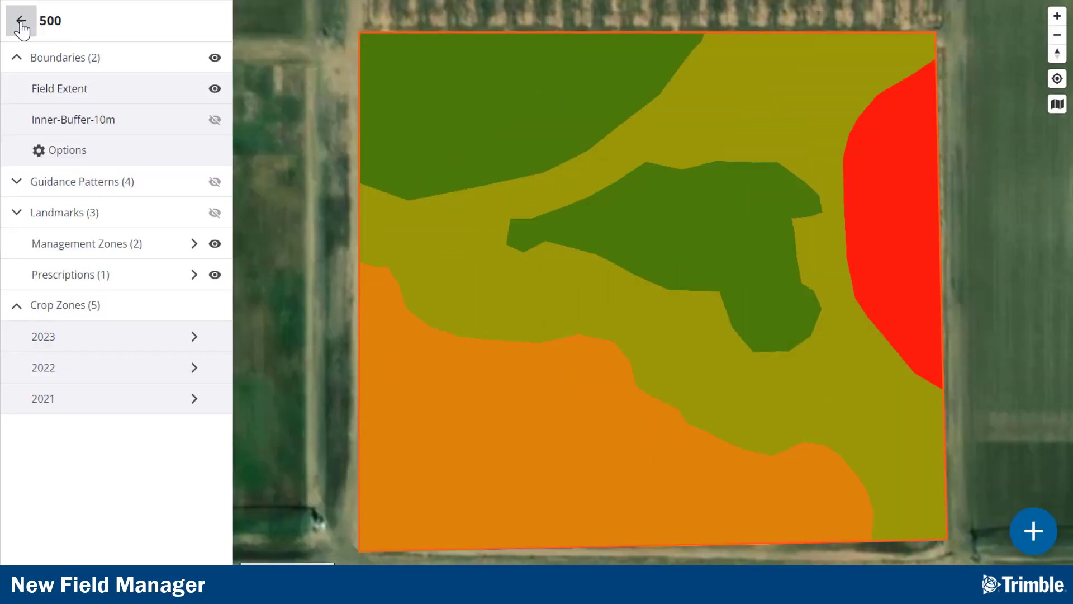